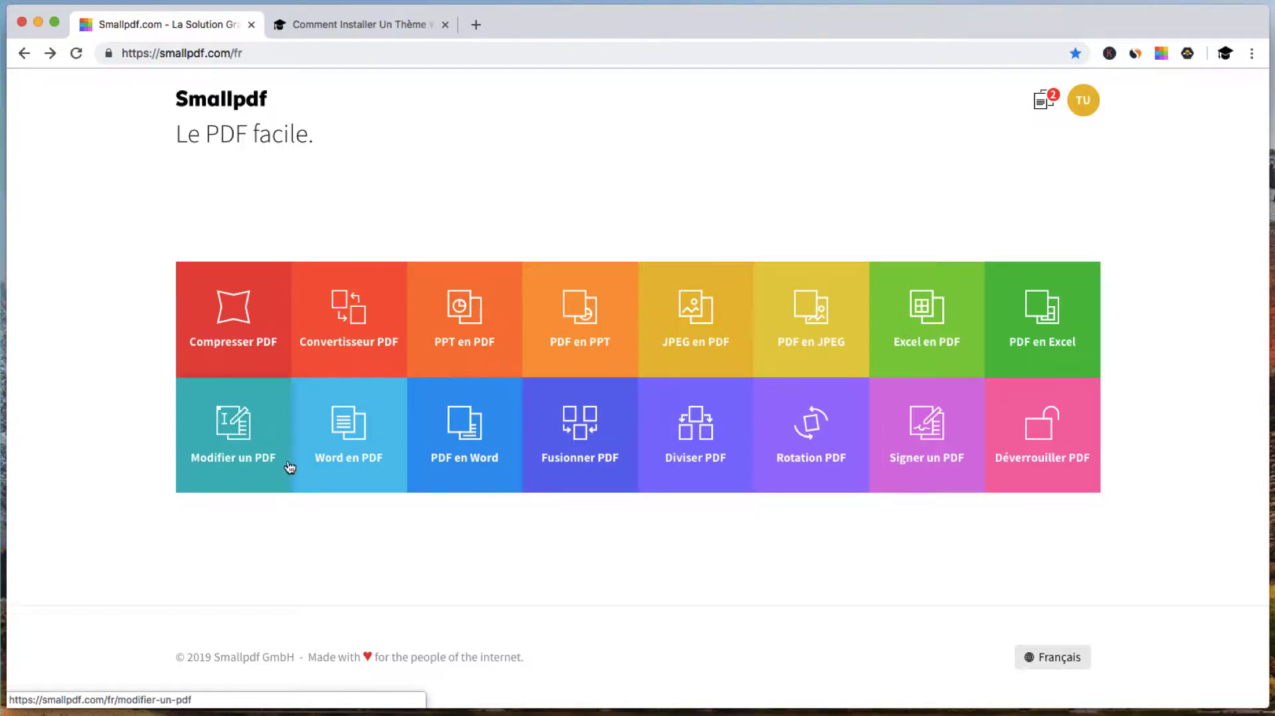
Open the file "Comment Installer Un Thème Wordpress.pdf" from the Image Test folder in the Modifier un PDF tool
click(235, 459)
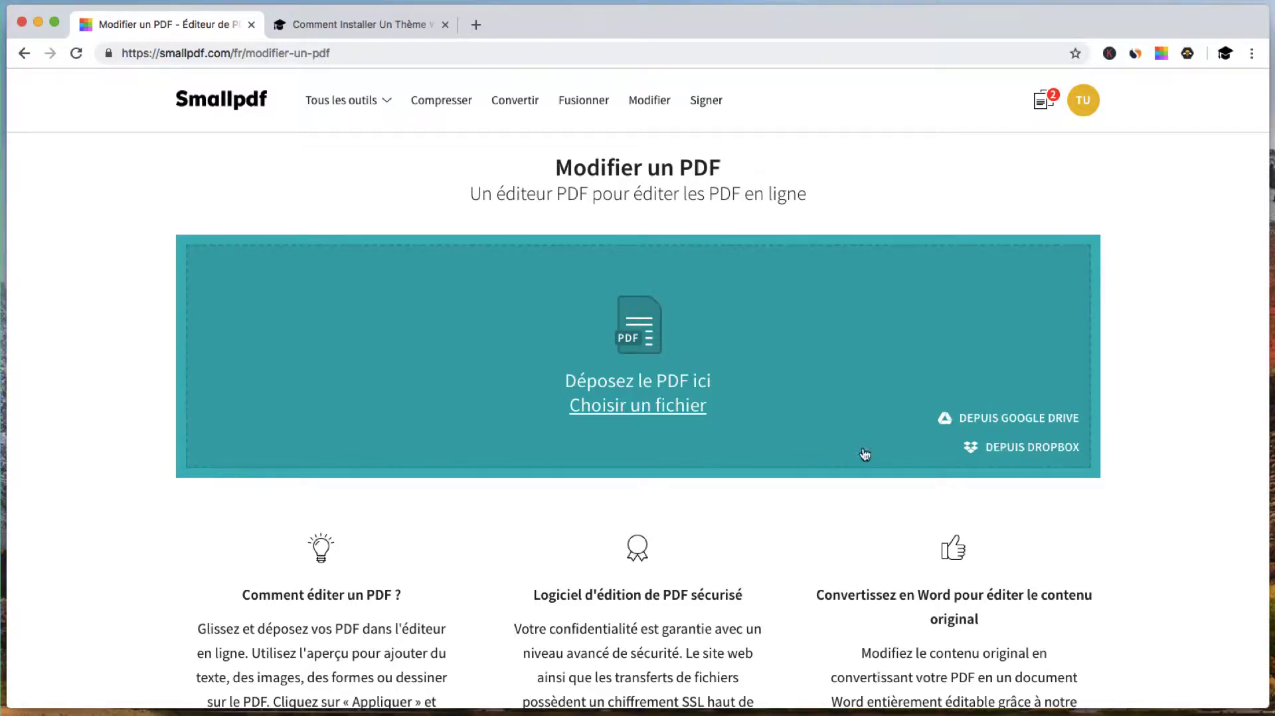
click(618, 406)
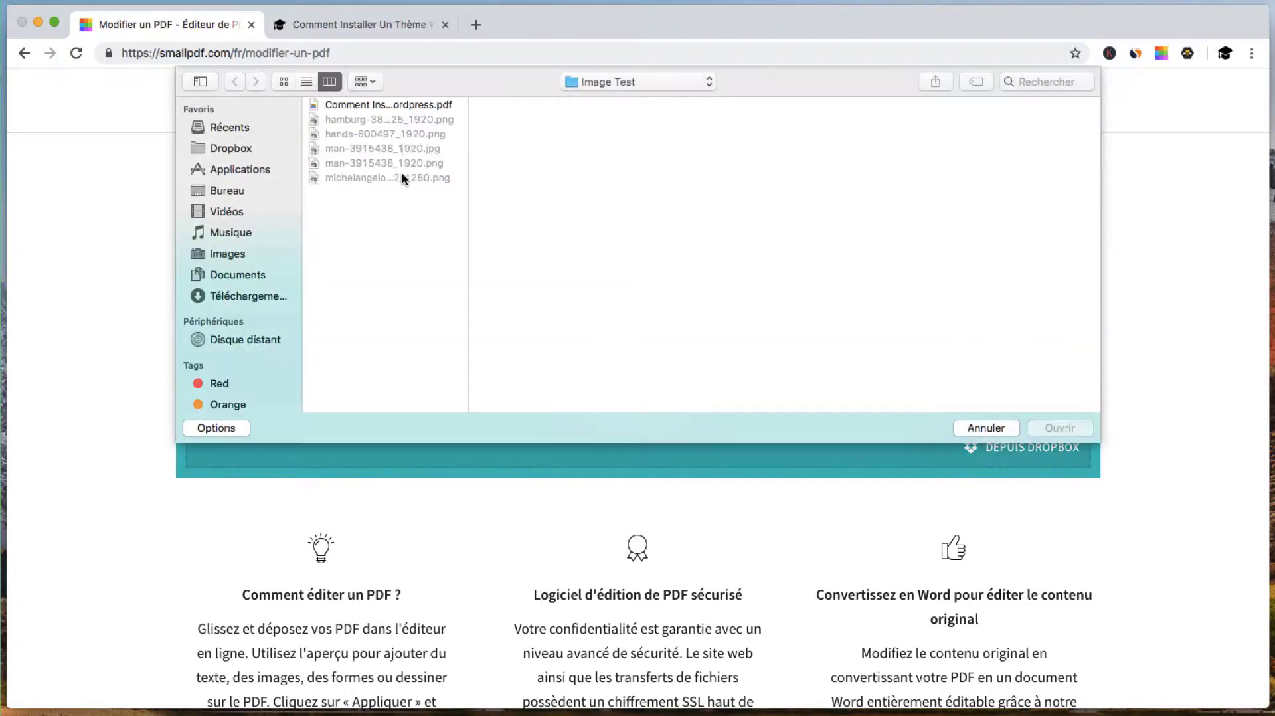
click(378, 106)
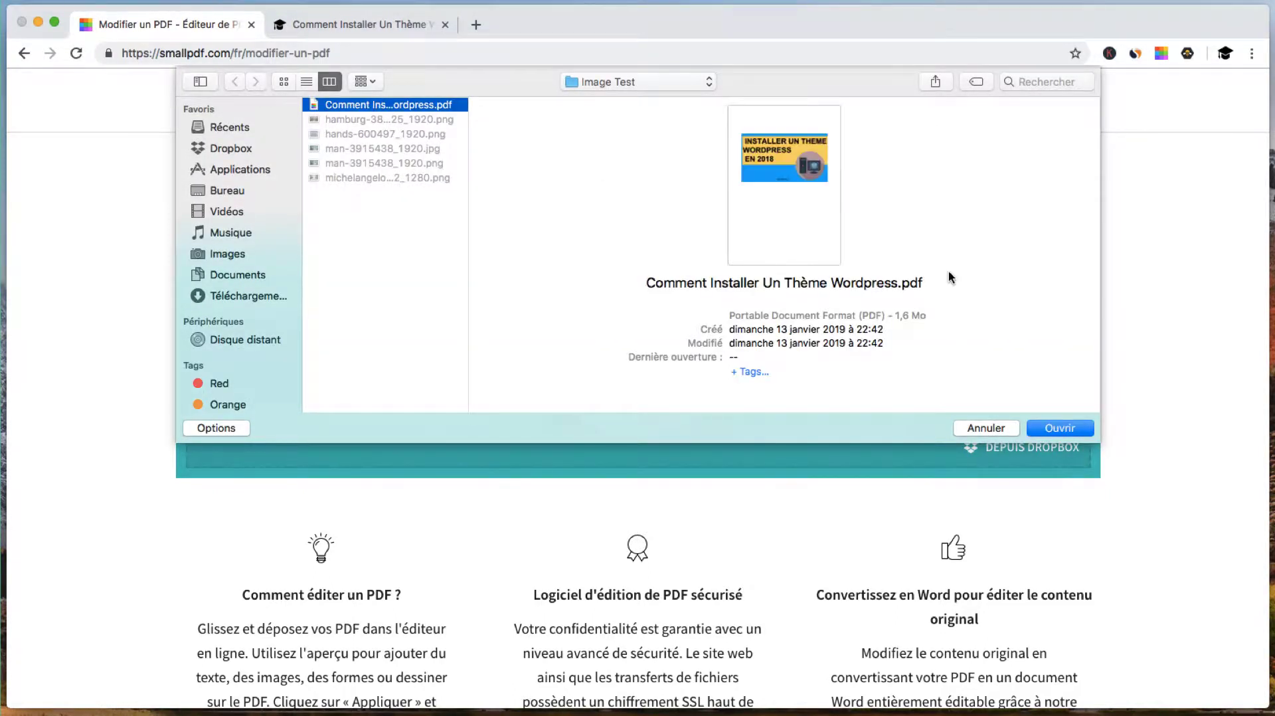
click(1058, 428)
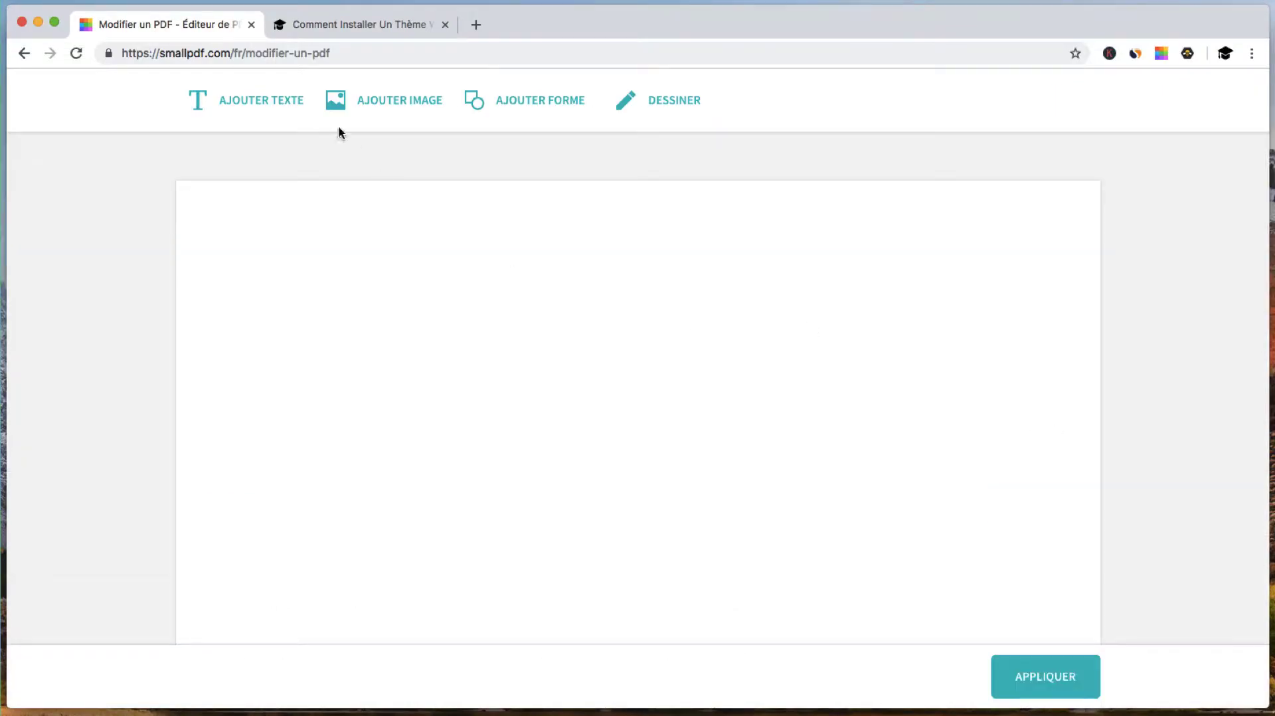
Examine the original theme installation article on tutoswp.com and compare it with the first page of the loaded PDF
click(328, 22)
scroll(511, 326, down, 15)
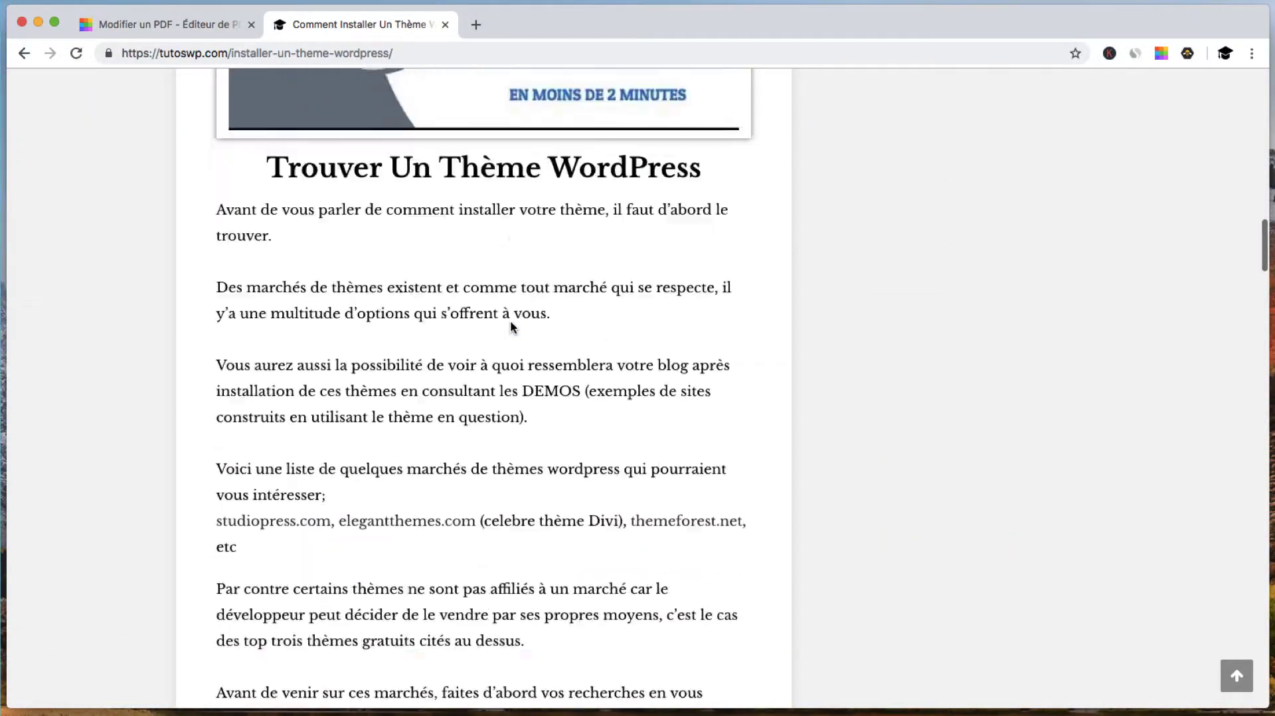
scroll(512, 325, down, 6)
scroll(511, 325, up, 20)
click(189, 24)
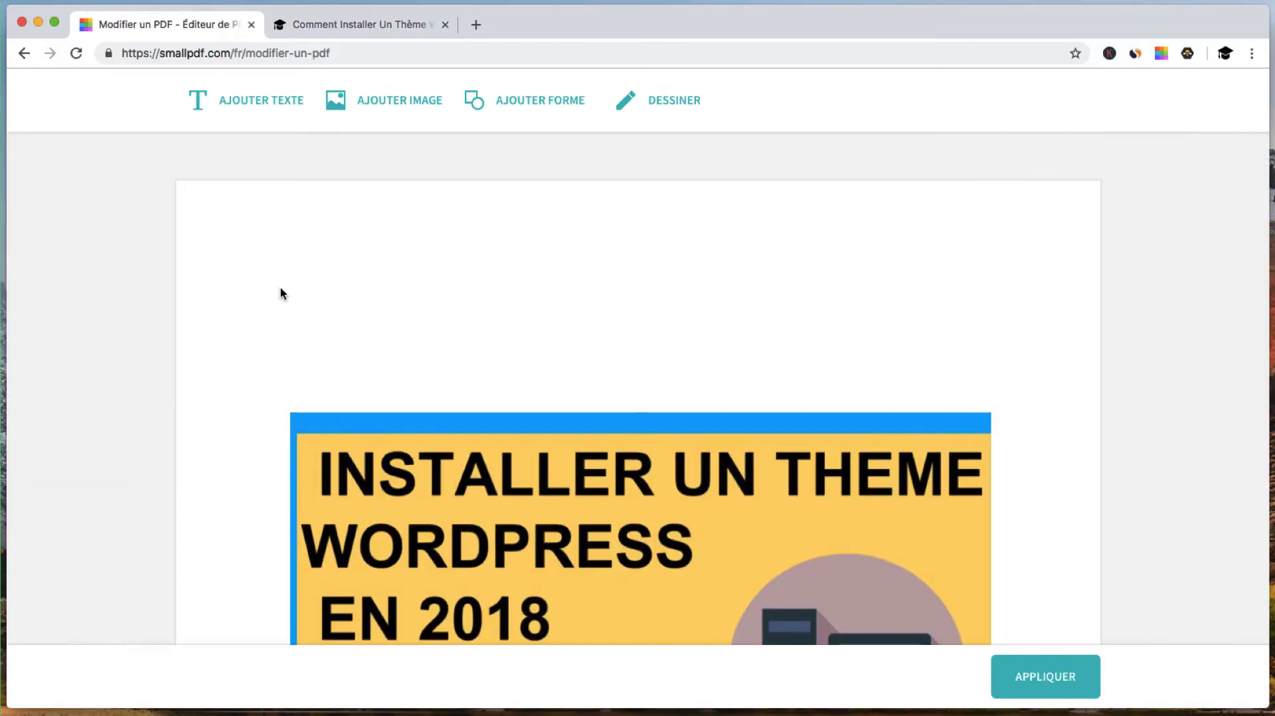
scroll(594, 379, up, 3)
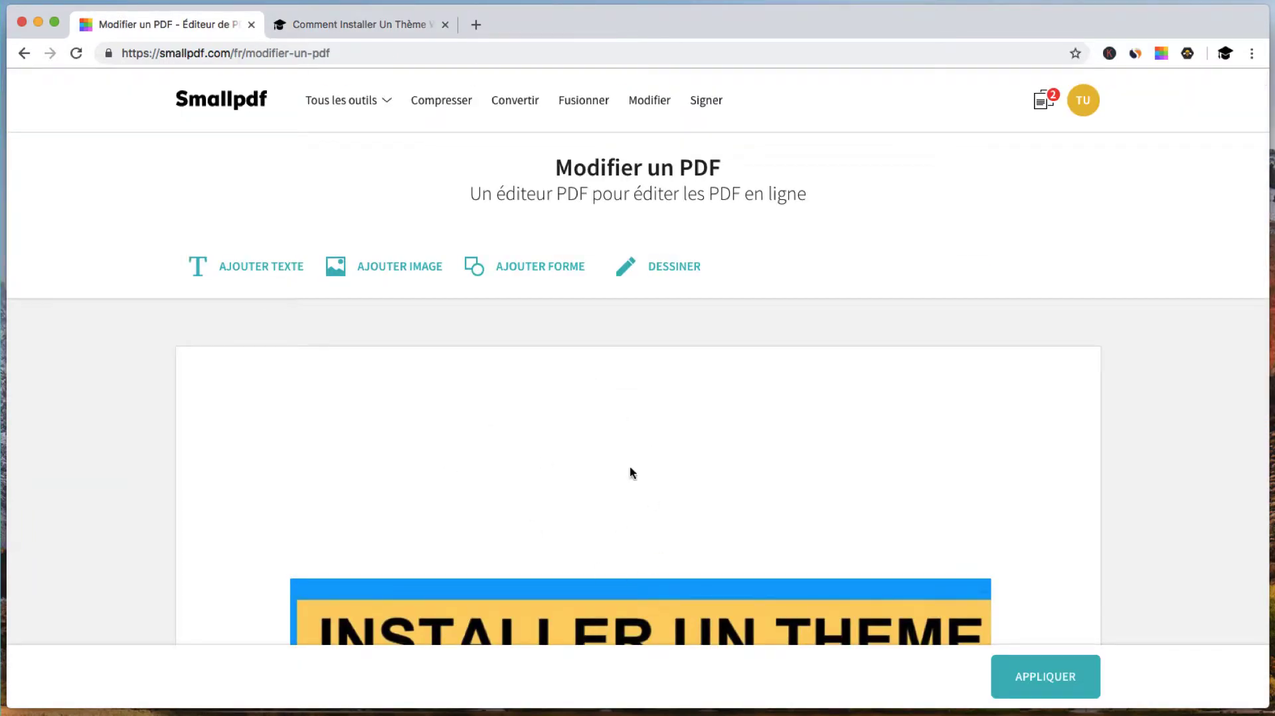
scroll(631, 472, down, 5)
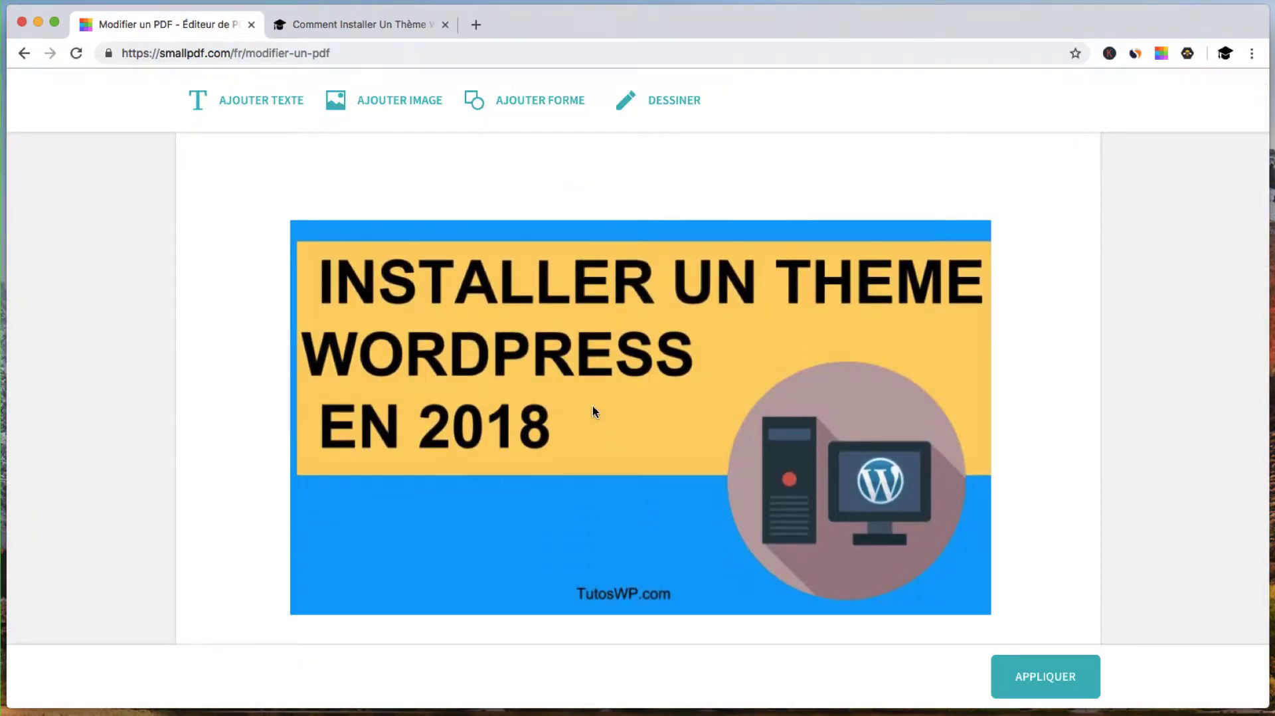
scroll(593, 411, up, 5)
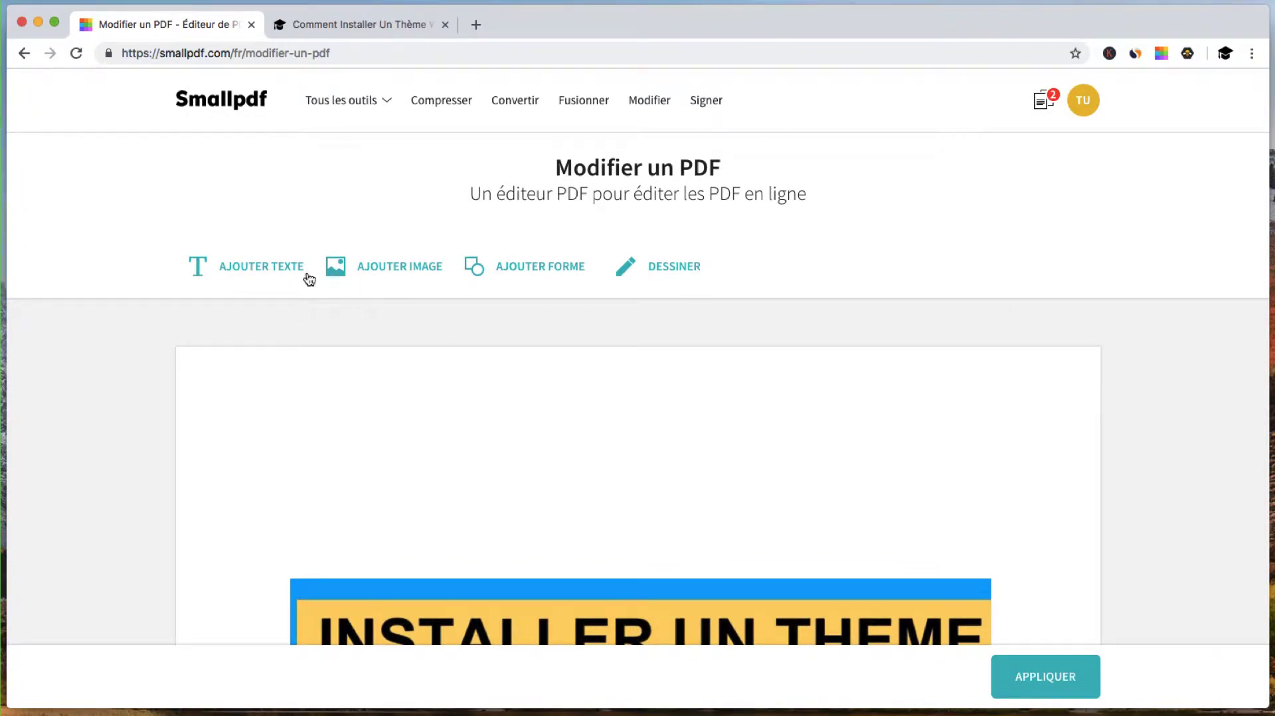
scroll(386, 462, down, 10)
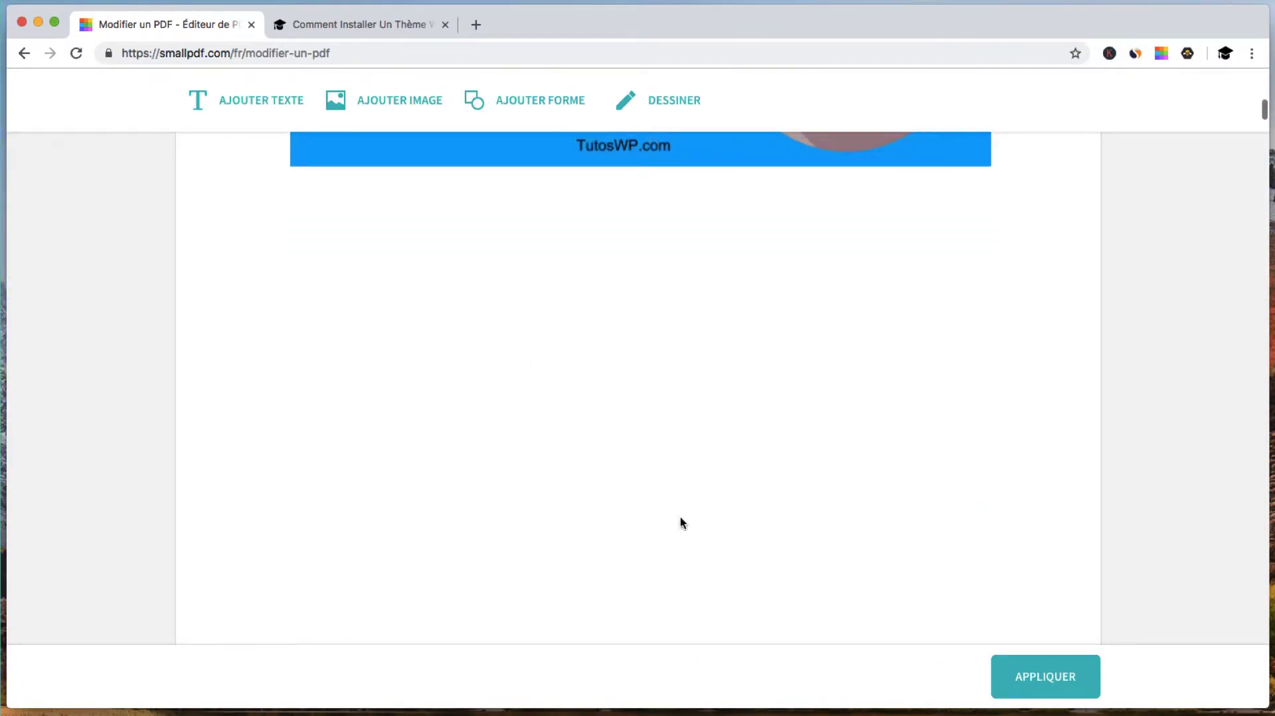
scroll(565, 425, up, 10)
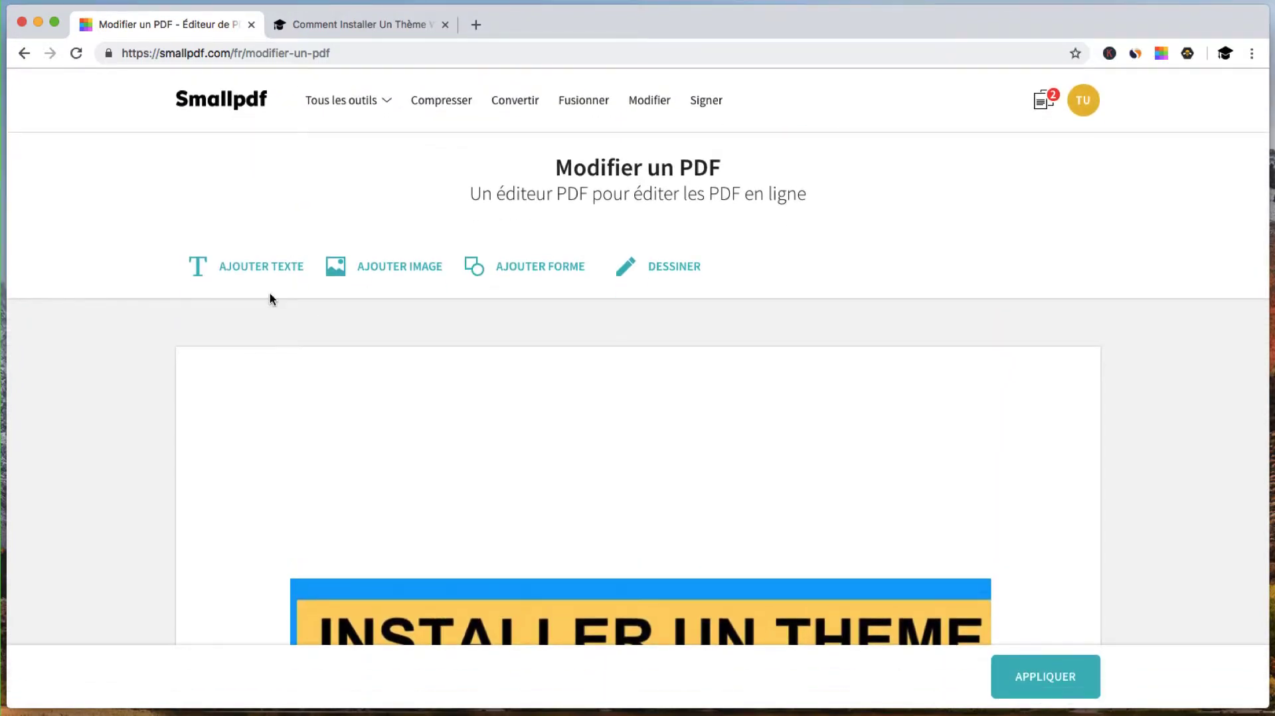
Add a text box above the title image on the first page reading "Voir l'article sur tutoswp.com"
click(250, 268)
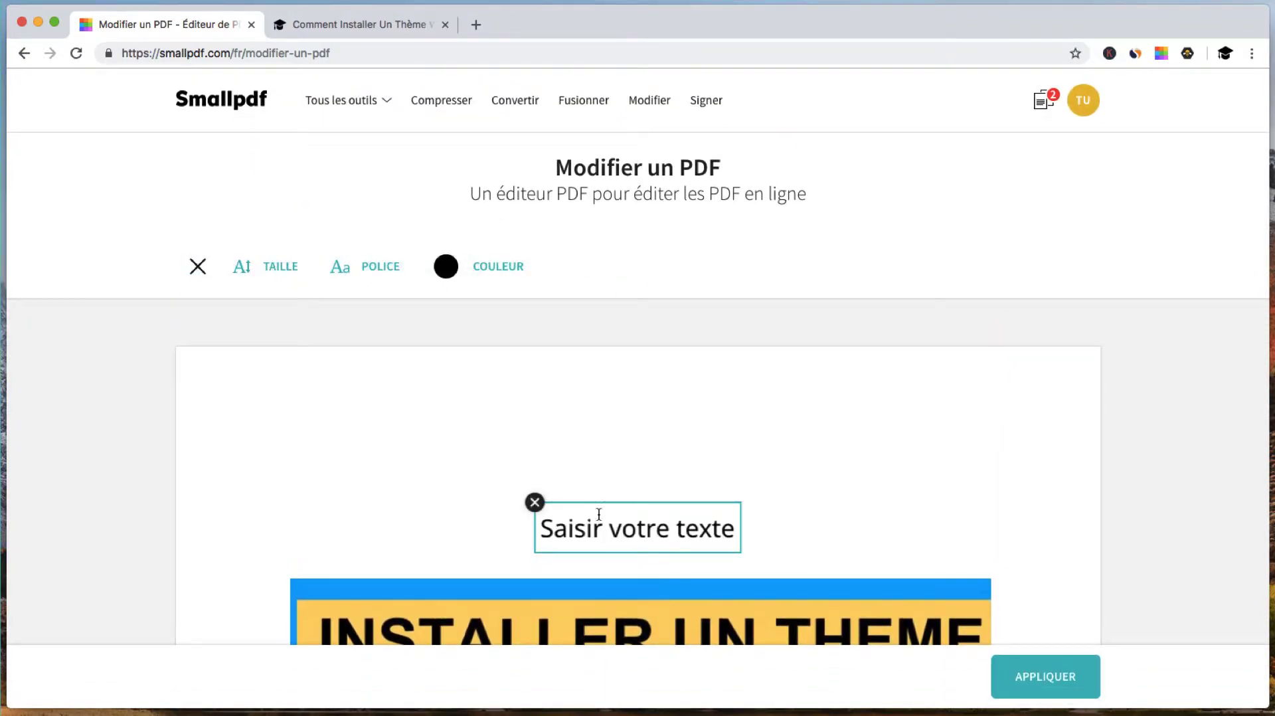
double_click(587, 528)
triple_click(587, 528)
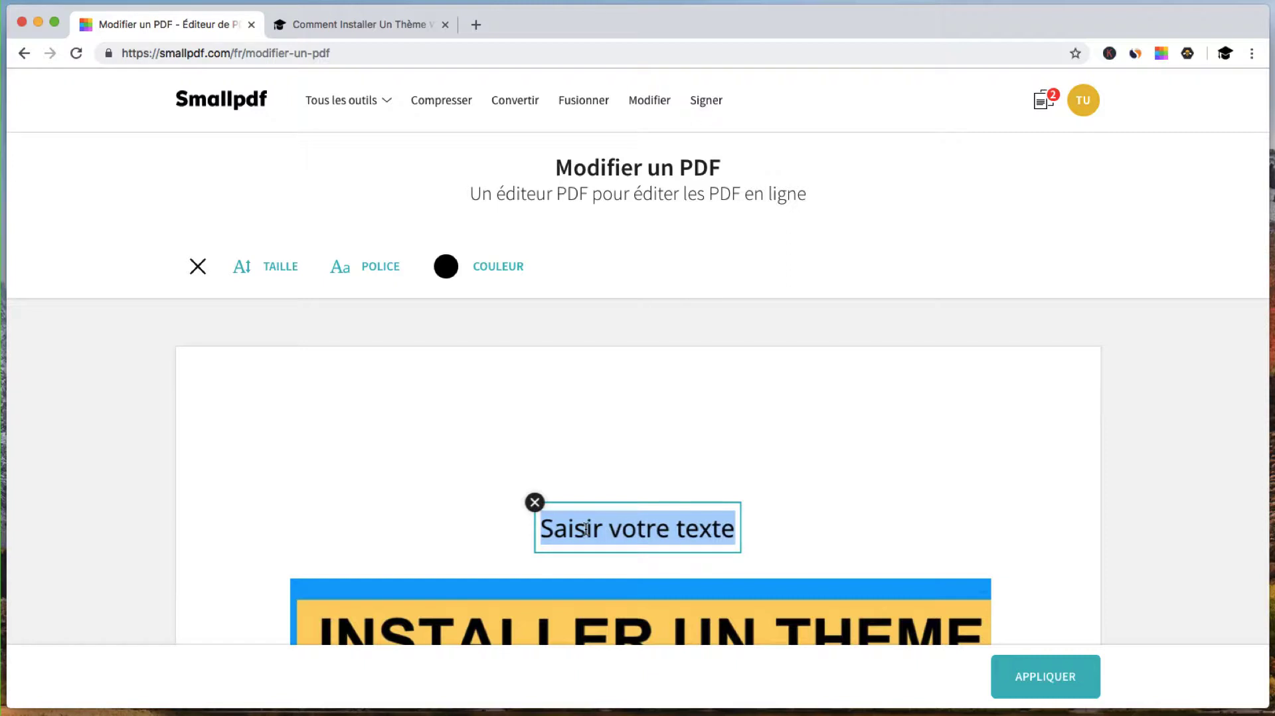
text(Voir)
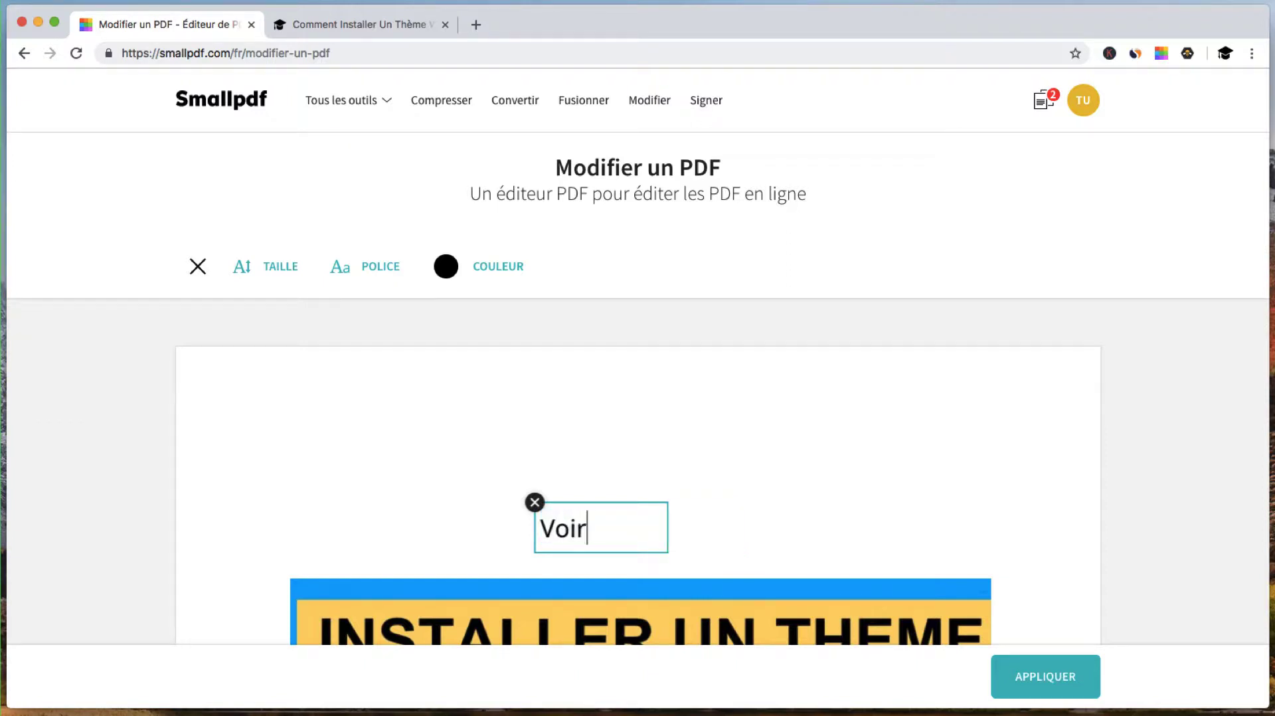
text( l'article)
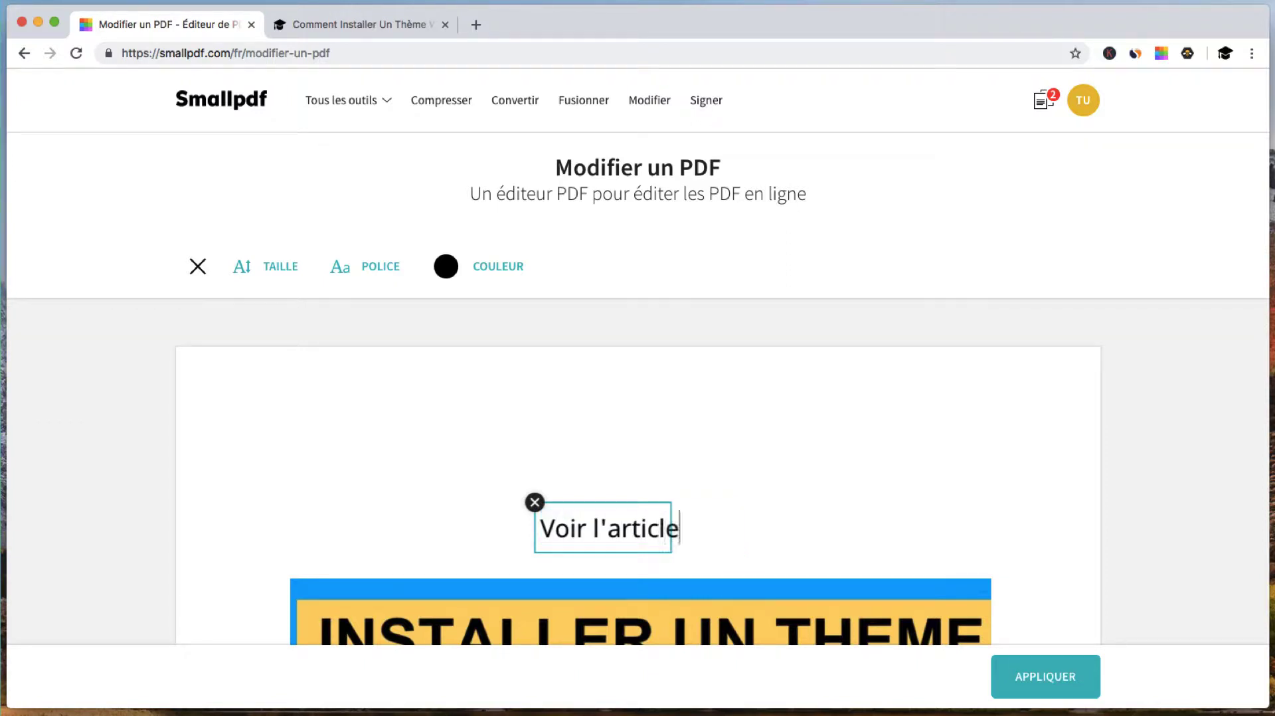
text( sur tut)
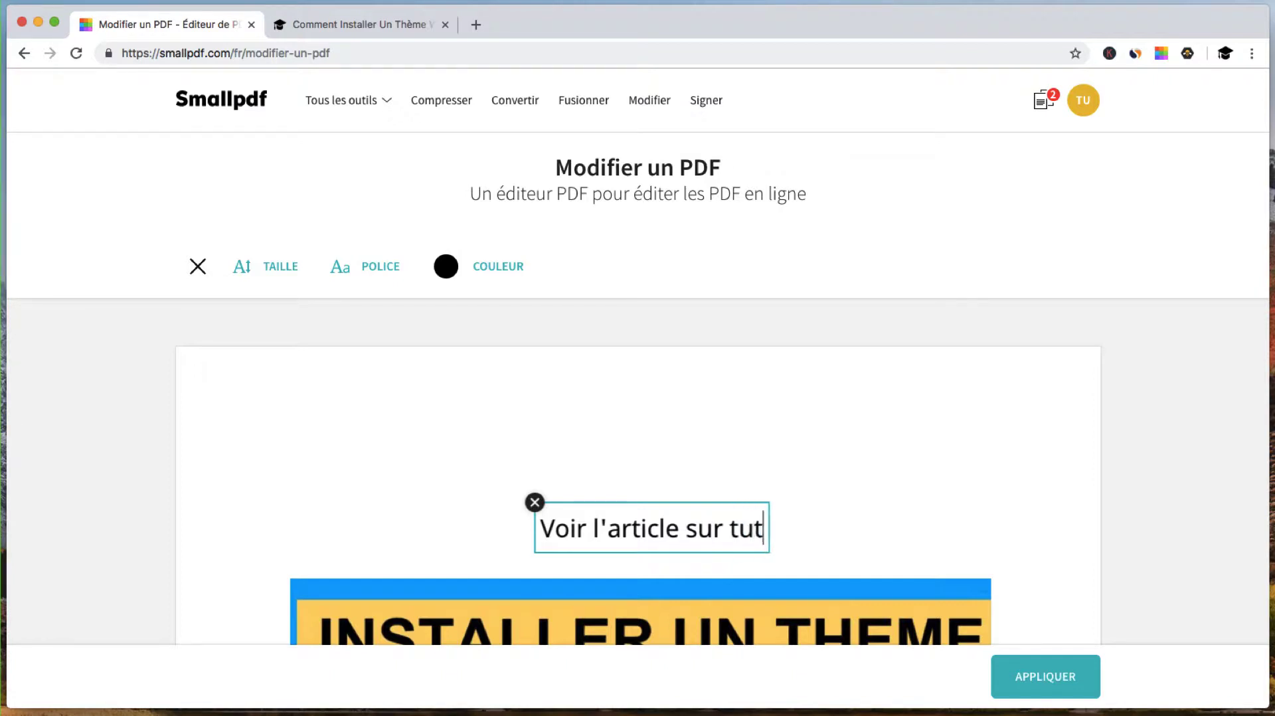
text(oswp.com)
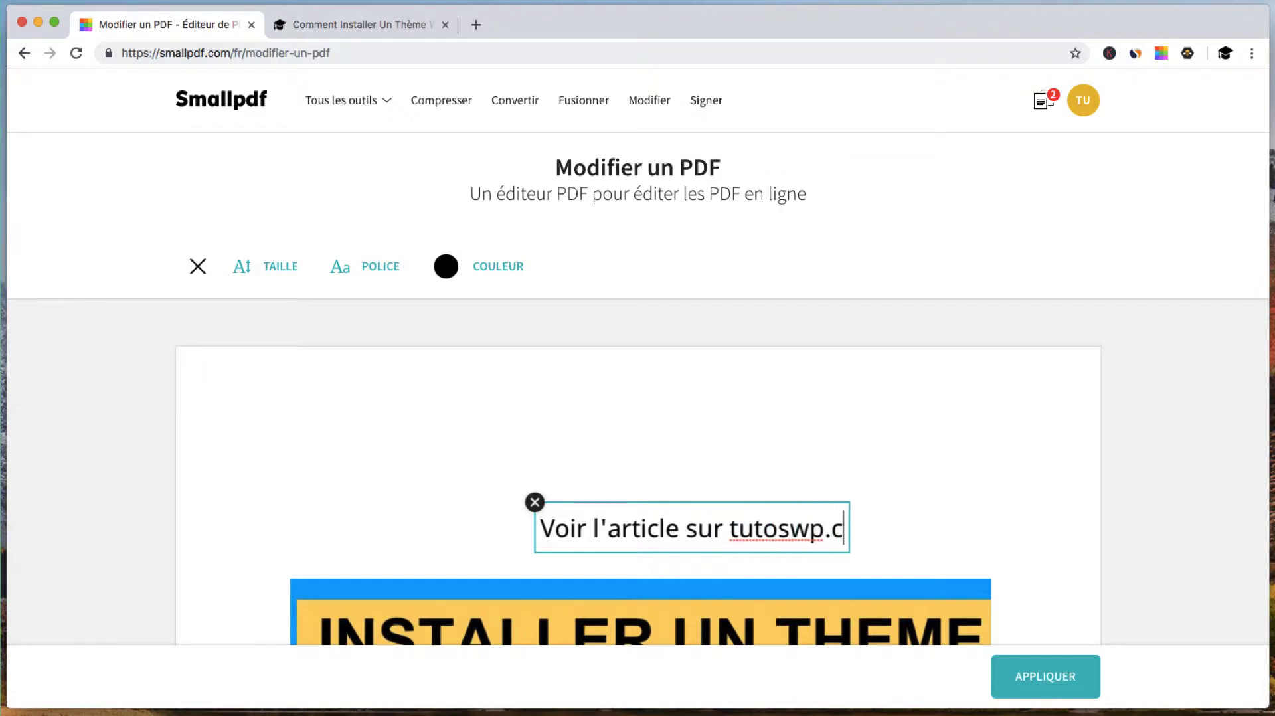
click(674, 433)
Move the added text to the upper-left corner of the first page and set its size to Petite
drag(680, 527, 344, 379)
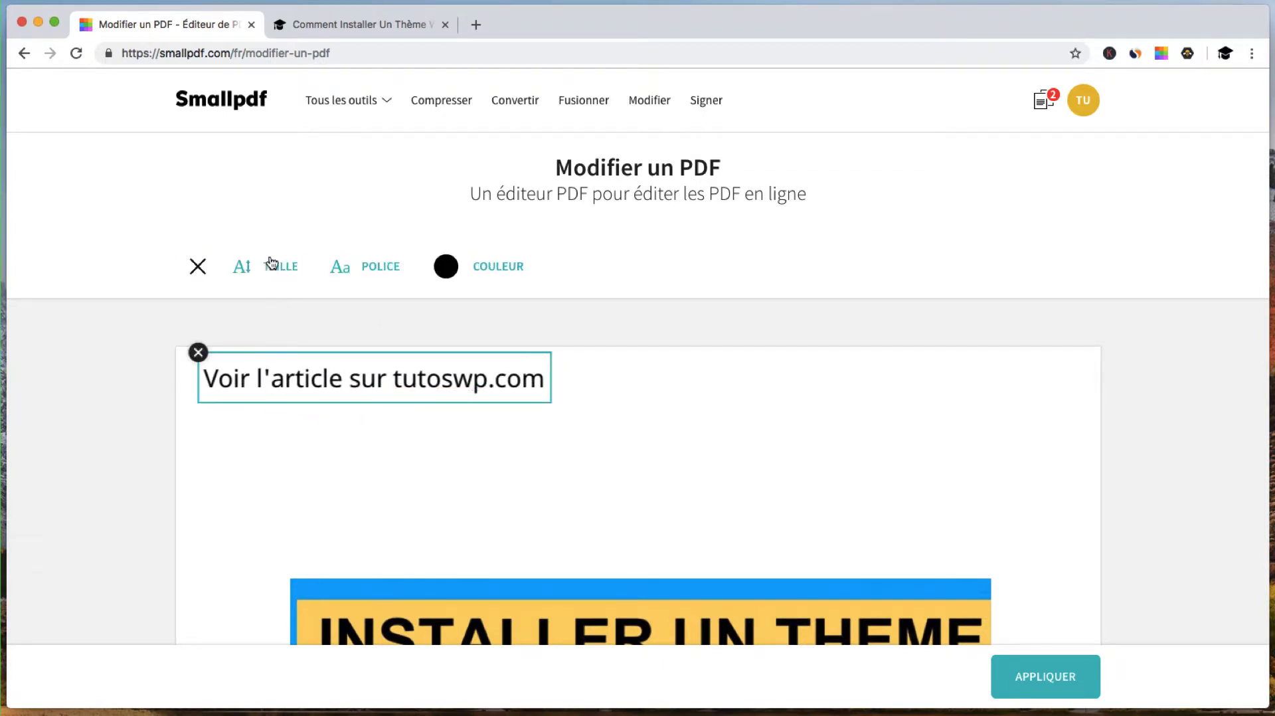
click(274, 266)
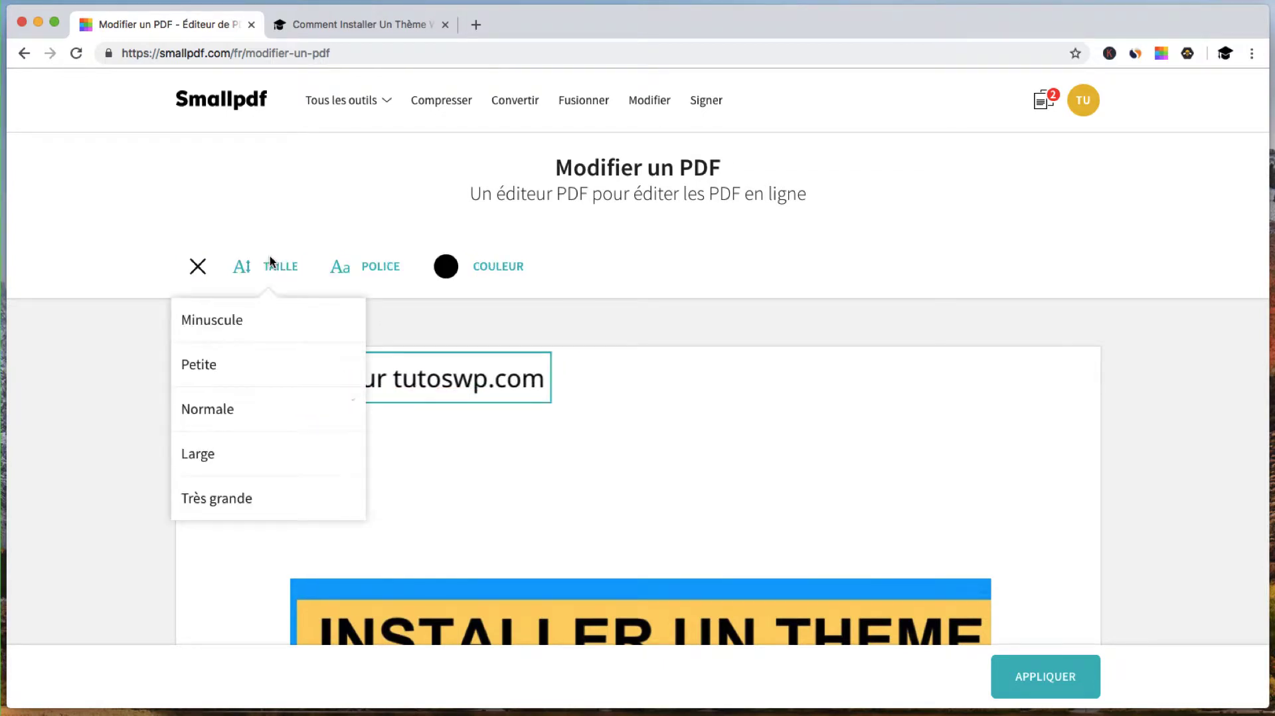
click(230, 360)
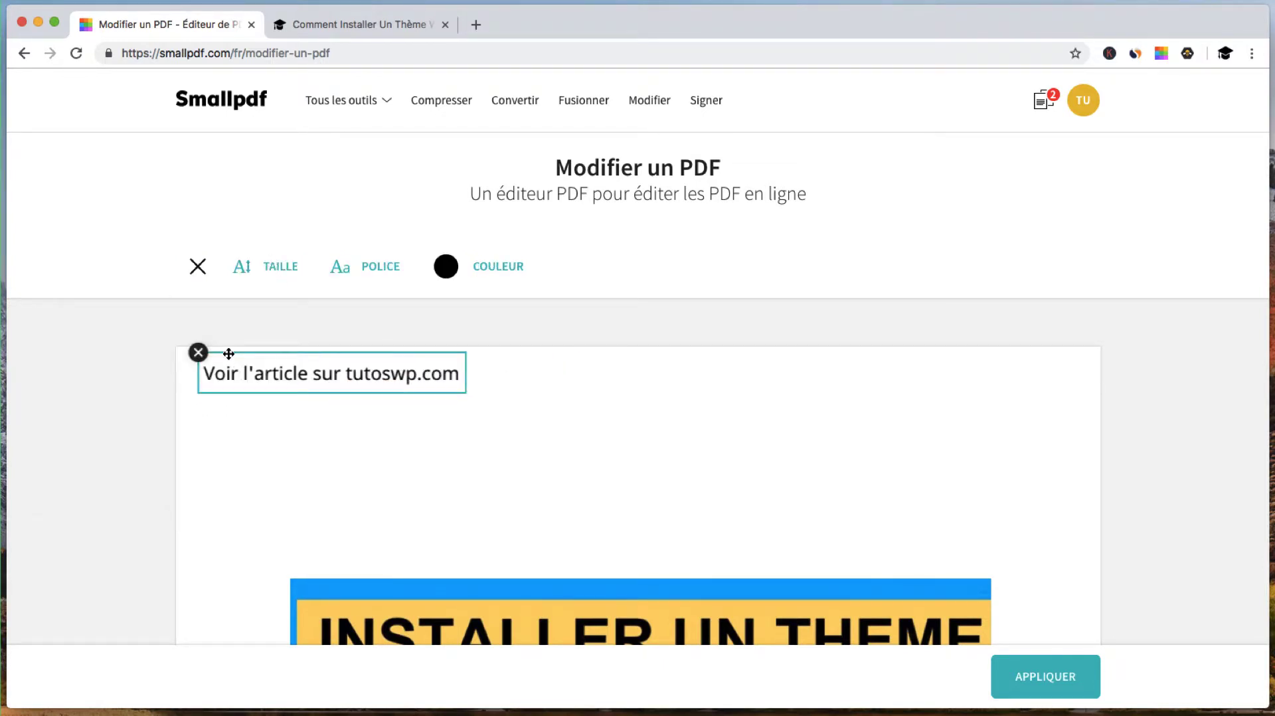
Examine the font and colour options for the added text and close text editing
click(340, 267)
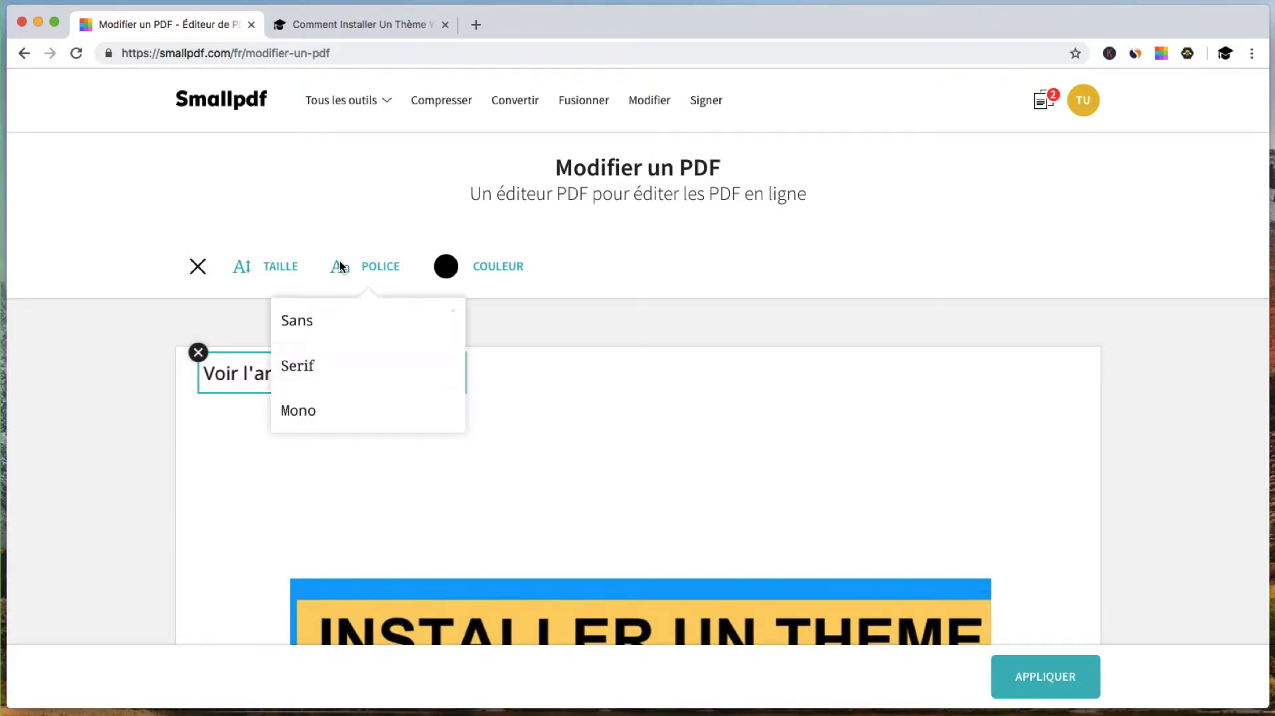
click(453, 271)
click(454, 271)
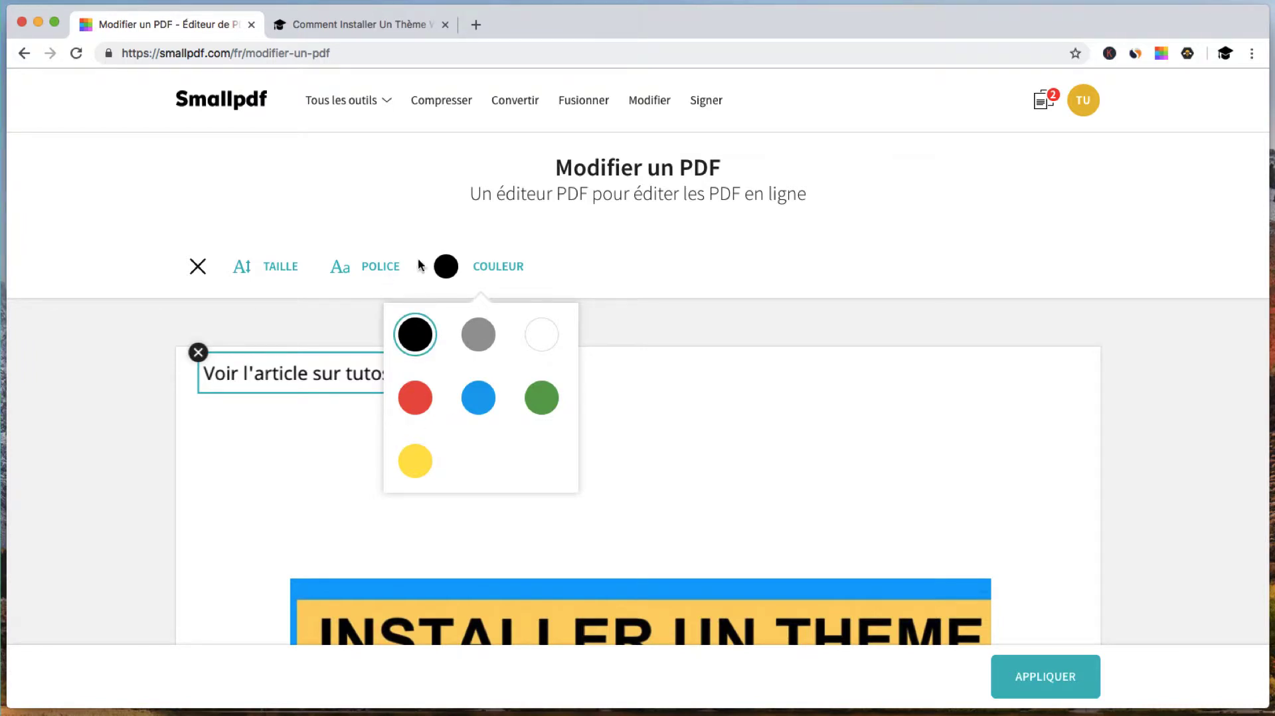
click(449, 269)
click(198, 266)
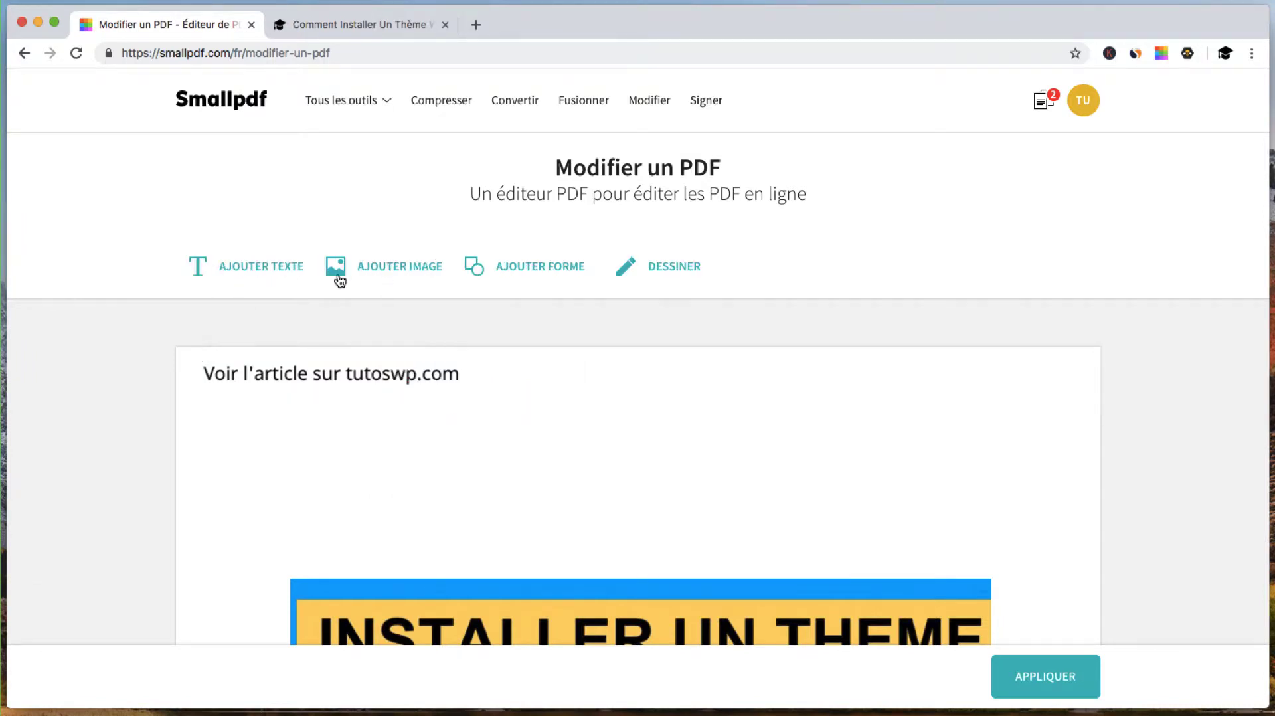
Try inserting the image man-3915438_1920.jpg on the first page and shrinking it slightly, and delete it
click(413, 269)
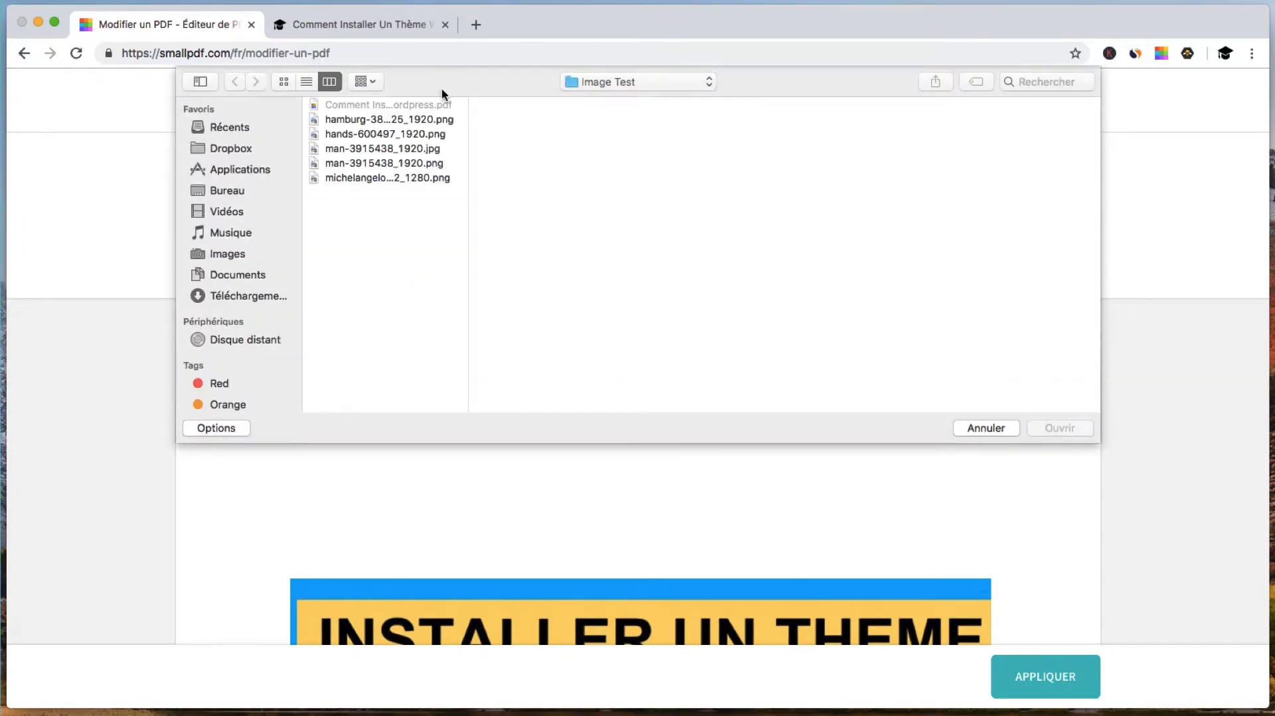
click(432, 148)
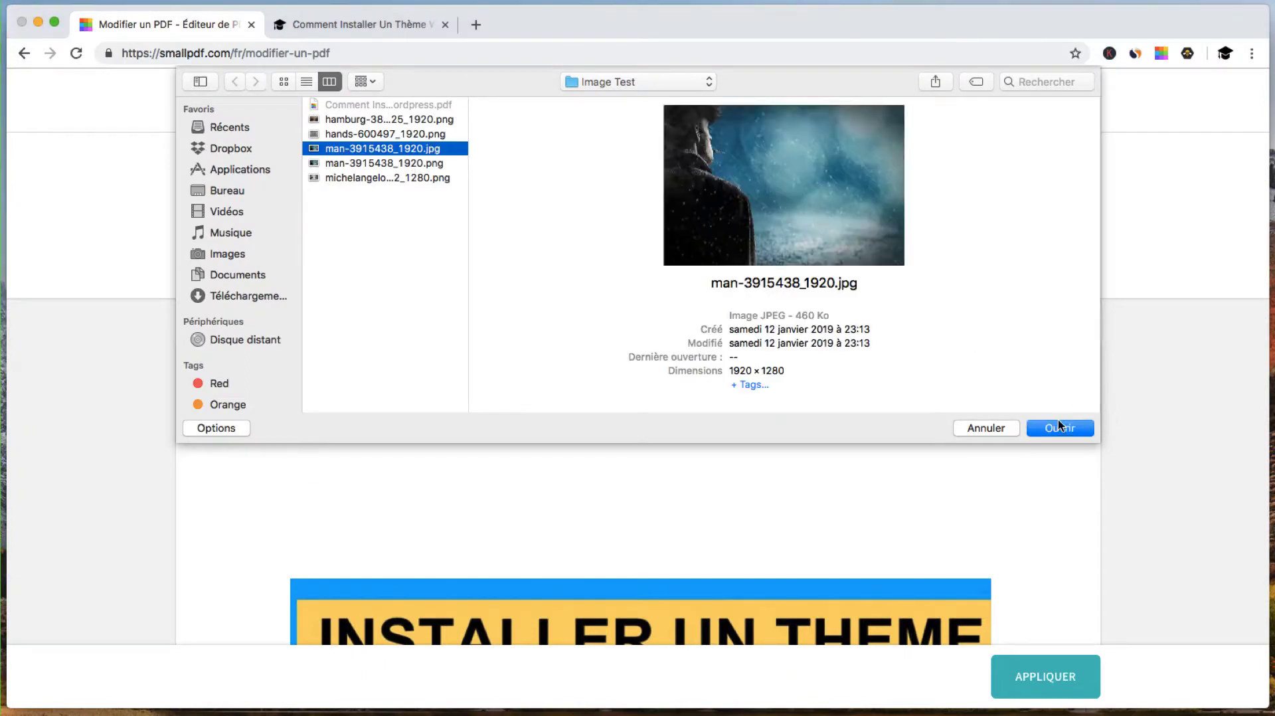
click(1058, 427)
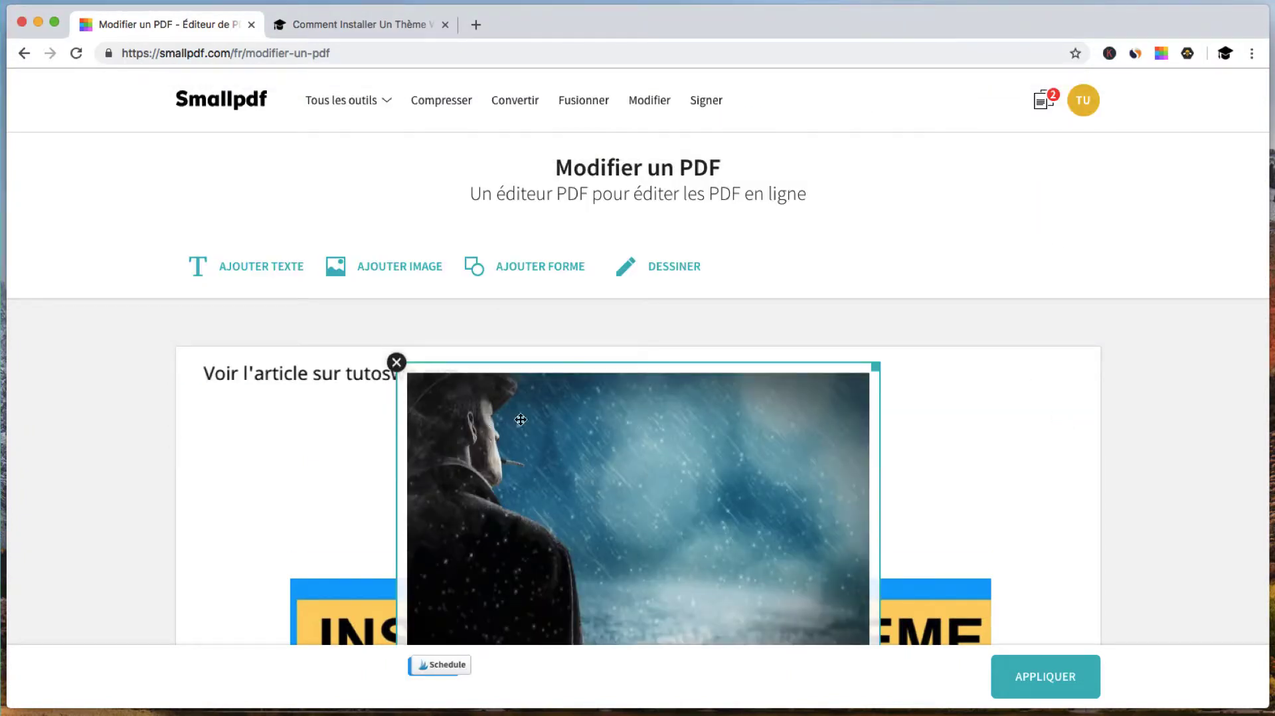
mouse_move(875, 366)
mouse_down()
mouse_move(621, 536)
mouse_move(898, 374)
mouse_up()
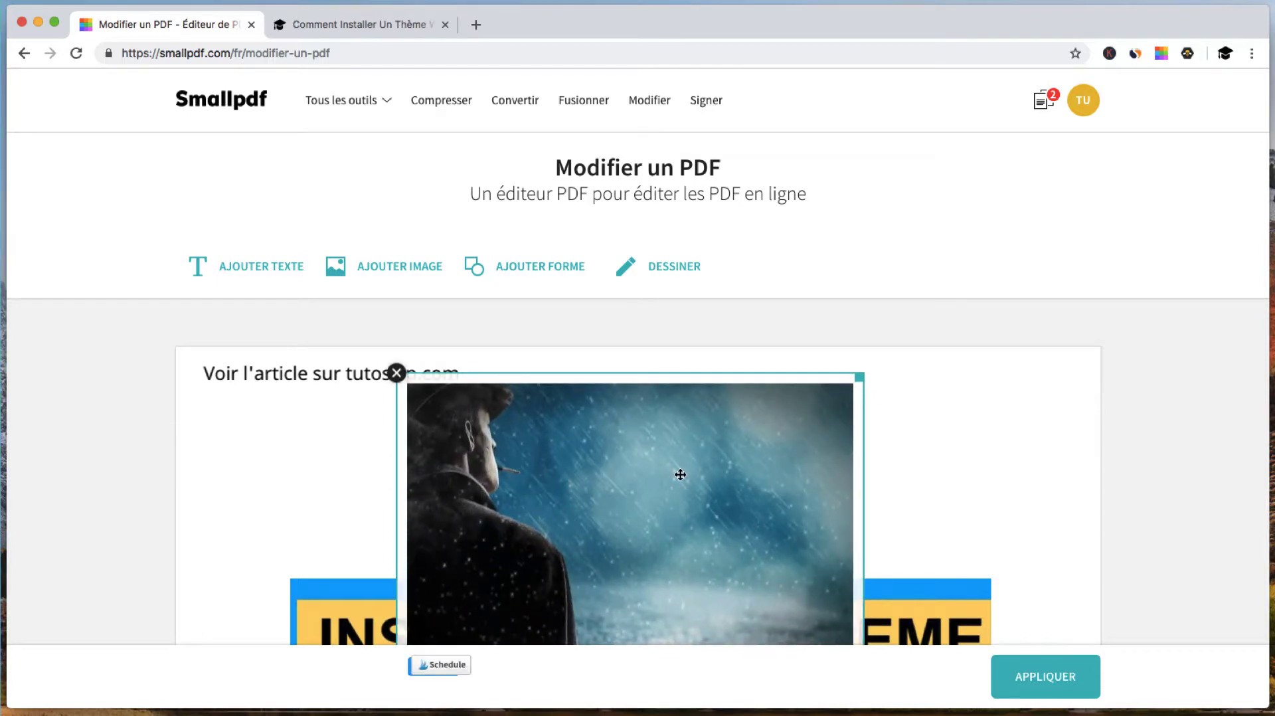
click(396, 373)
Try adding a red rectangle with a black outline, flattening it into a thin bar and moving it next to the added text
click(513, 272)
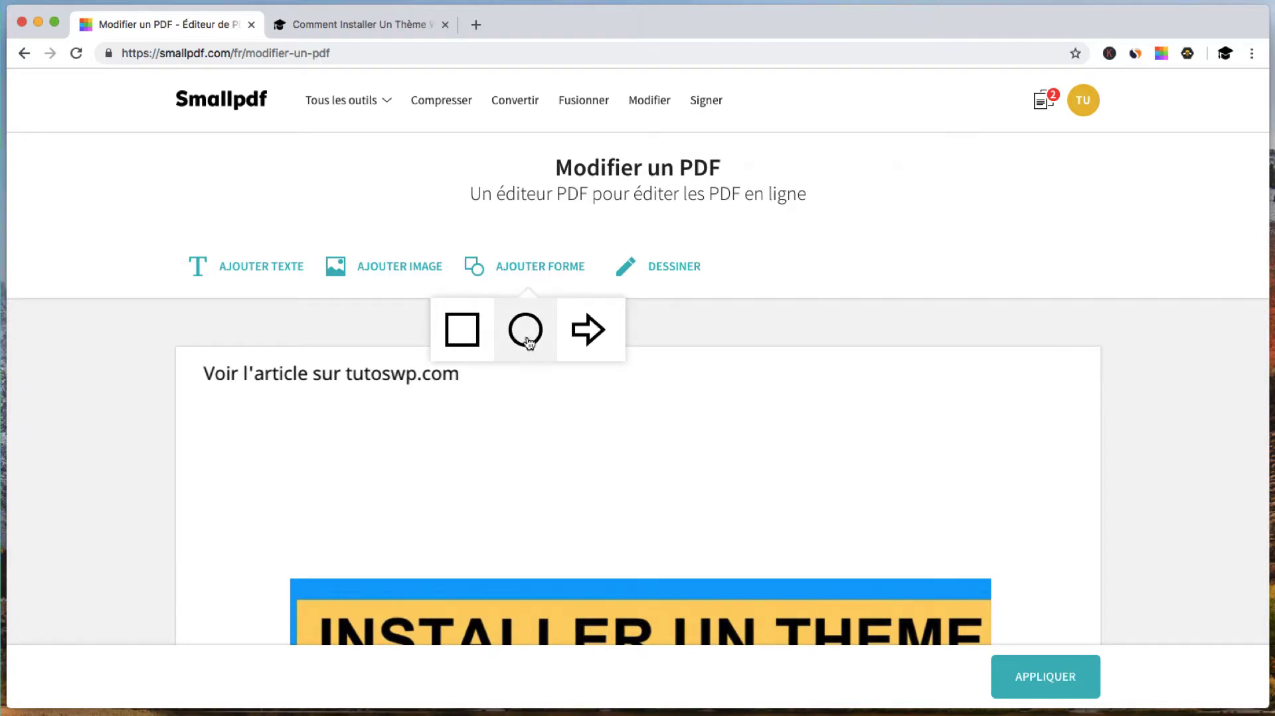
click(461, 328)
drag(554, 610, 425, 487)
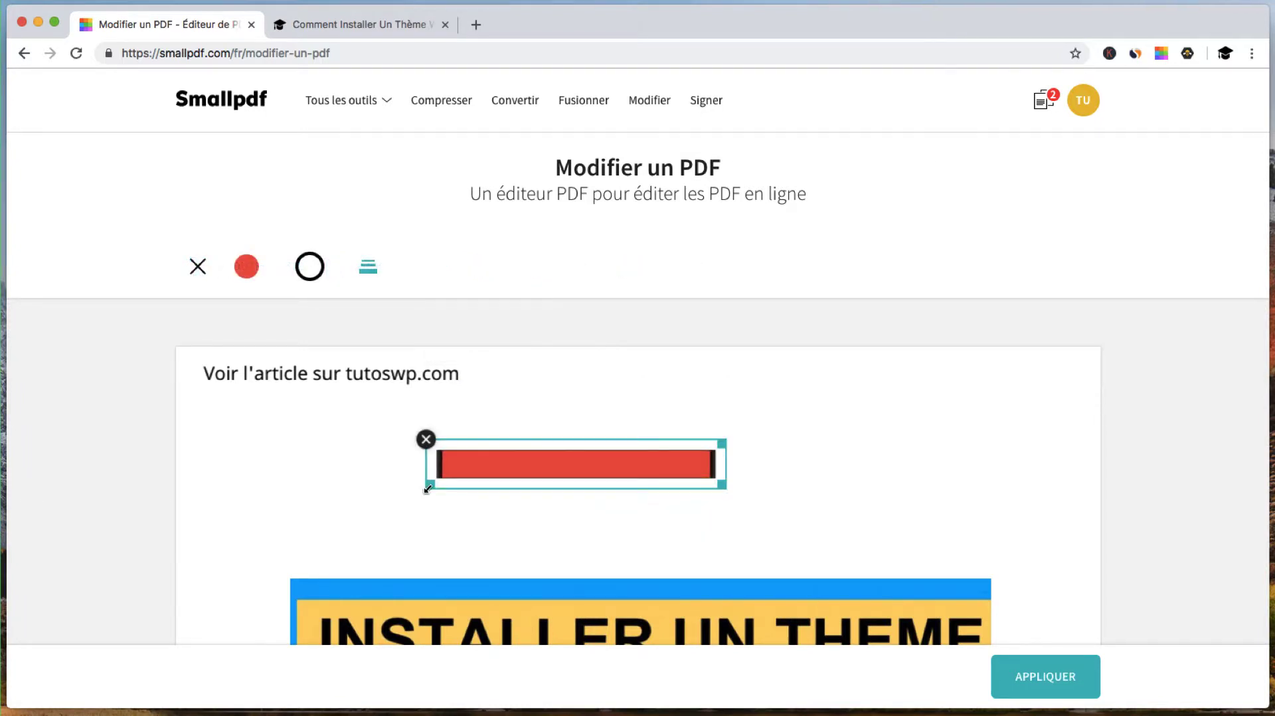
drag(509, 466, 560, 393)
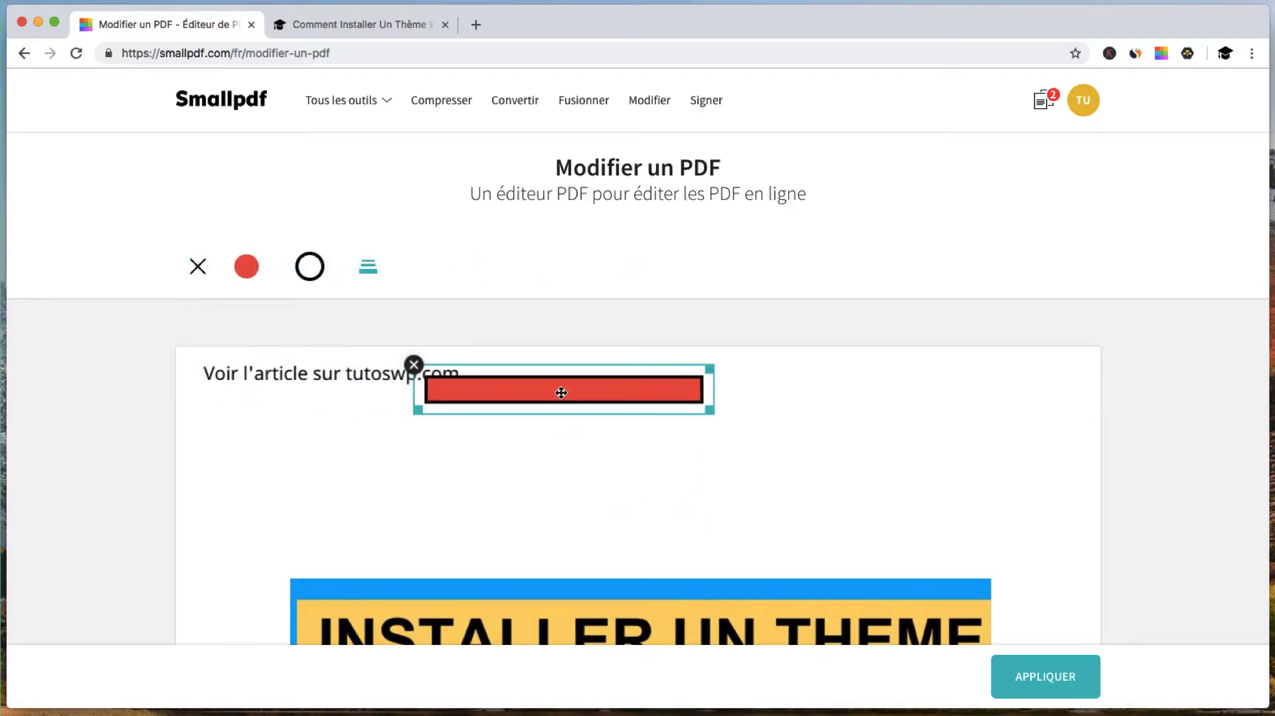
Start freehand drawing on the second page, with the line thickness set to Épaisse and the colour to red
click(628, 269)
scroll(575, 442, down, 3)
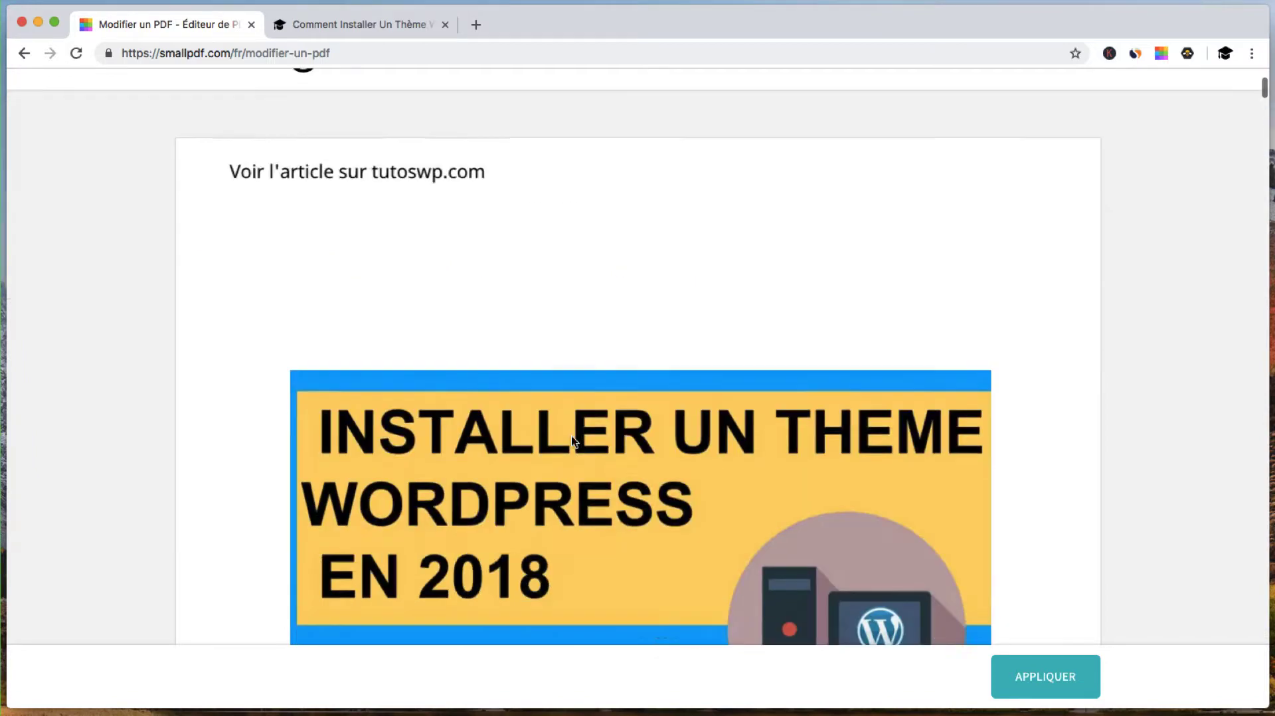
scroll(572, 441, down, 10)
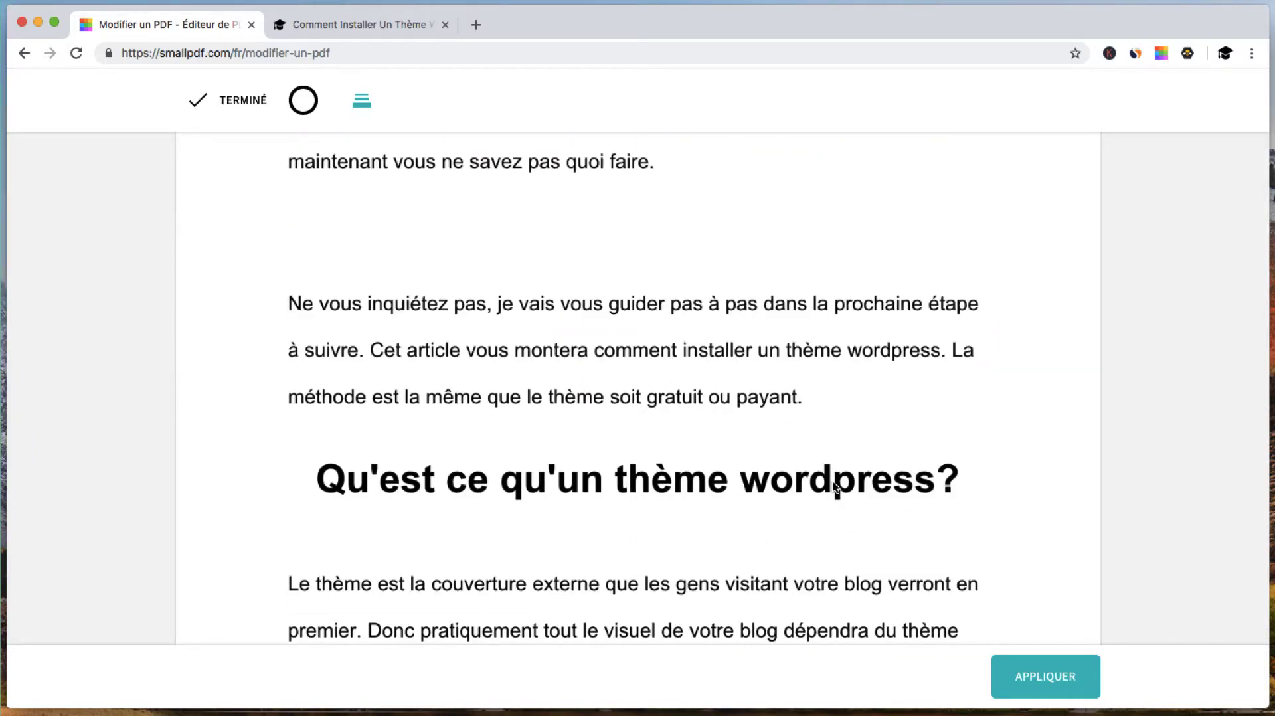
click(356, 100)
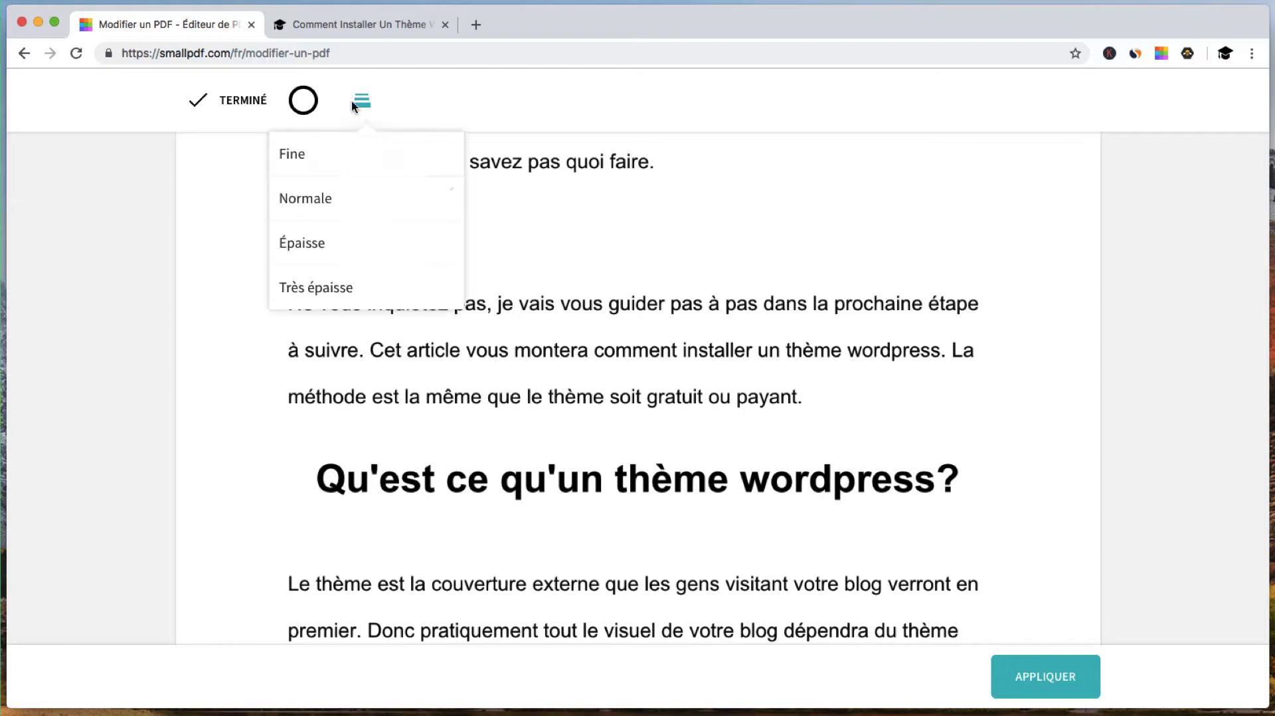
click(323, 259)
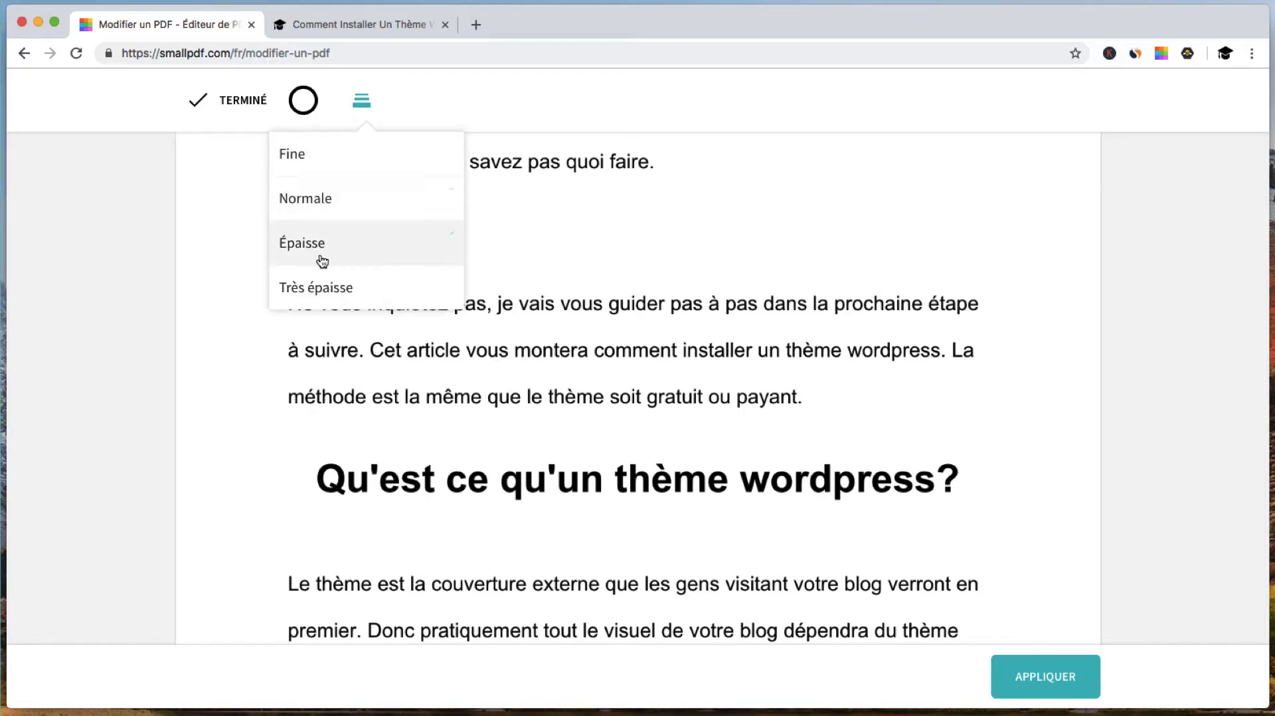
click(304, 101)
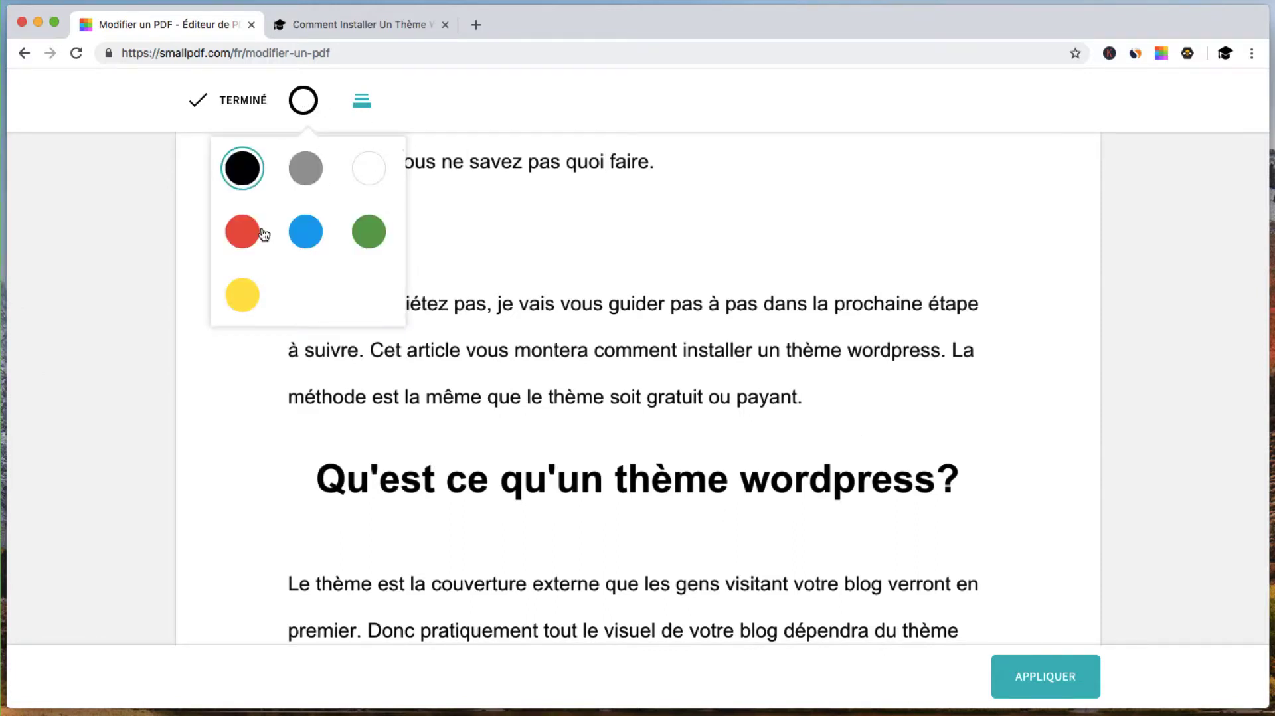
click(241, 231)
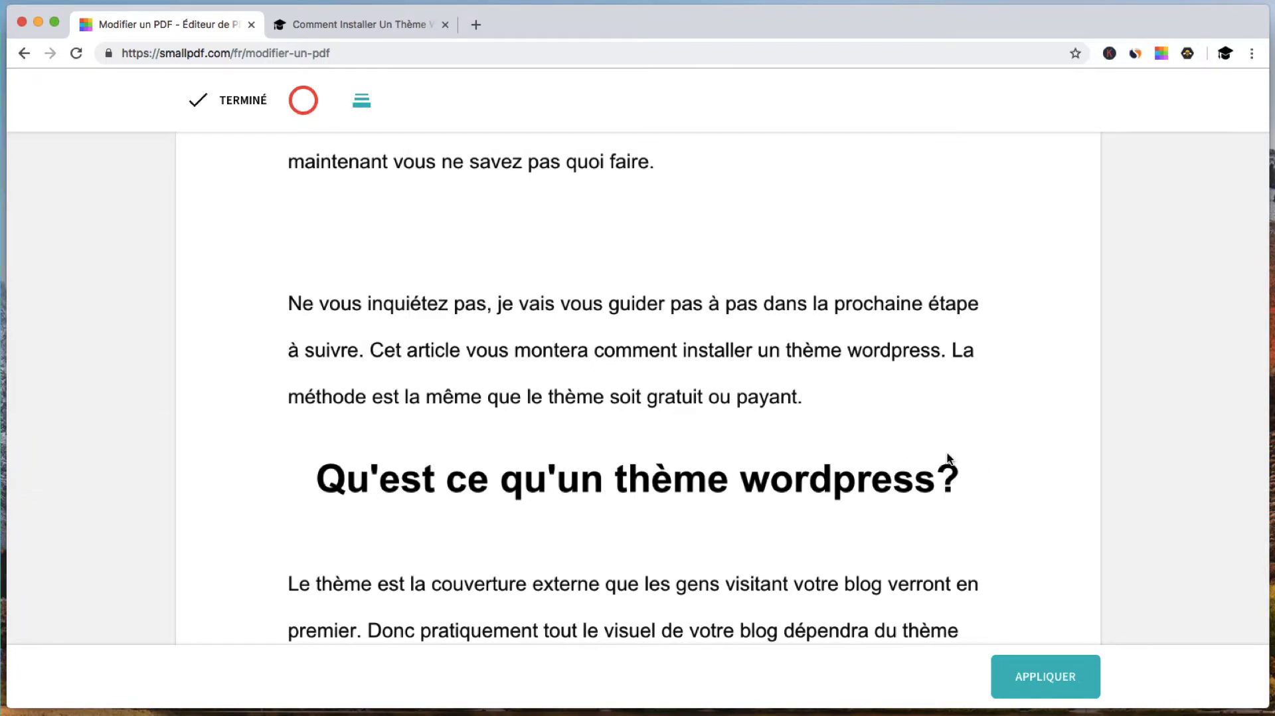
Circle "thème wordpress?" in the second page's heading, draw an arrow pointing at the heading's start, and finish drawing
drag(947, 455, 802, 452)
drag(637, 451, 605, 479)
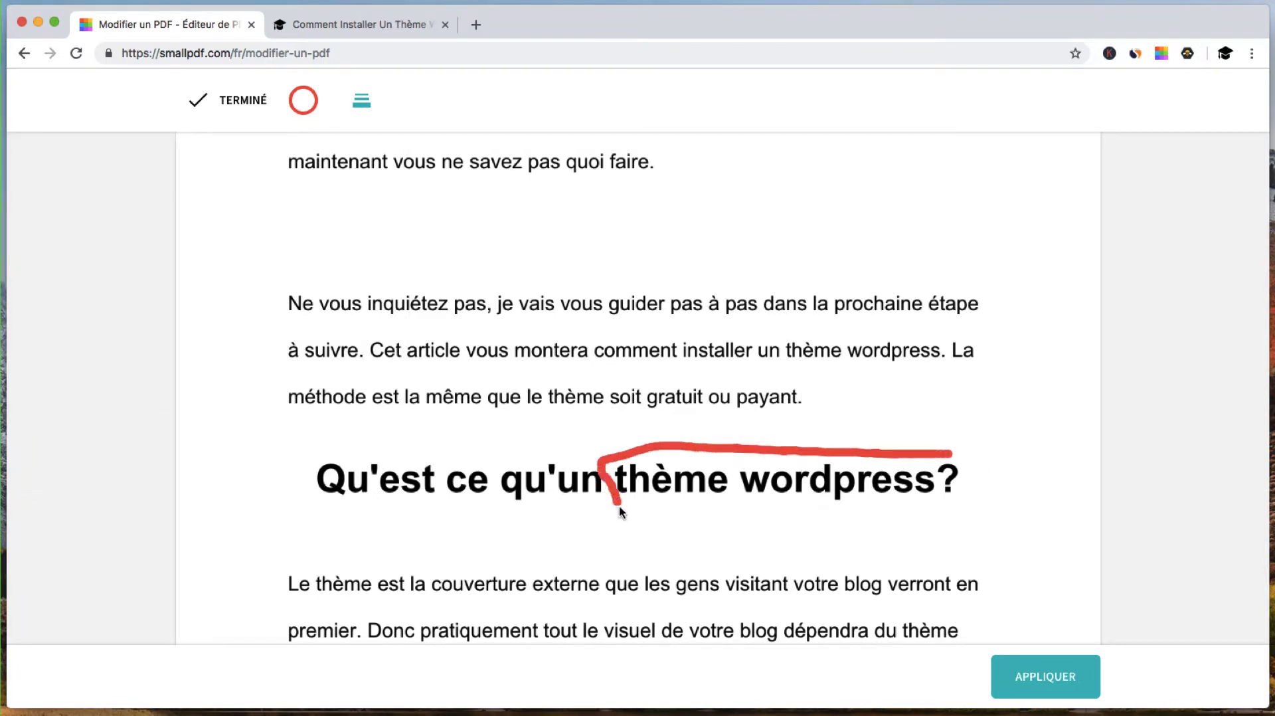
drag(978, 462, 944, 456)
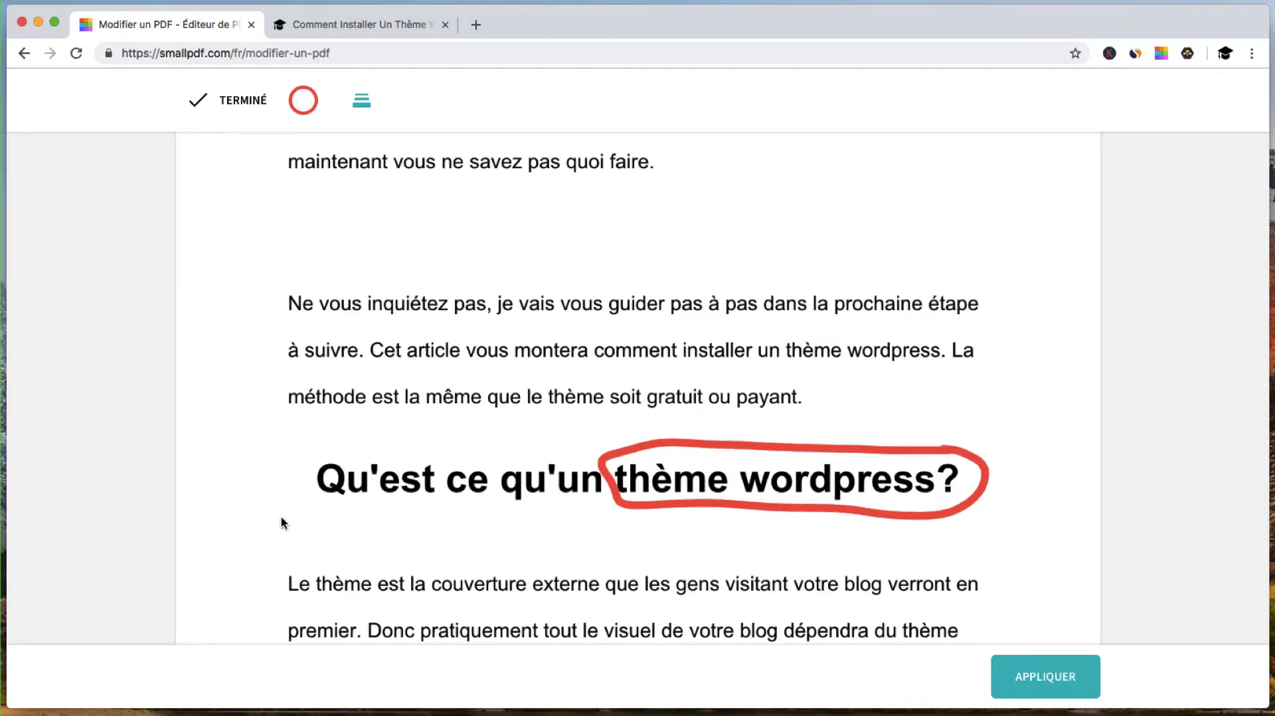
scroll(282, 518, down, 3)
mouse_move(284, 440)
mouse_down()
mouse_move(361, 421)
mouse_move(389, 398)
mouse_move(345, 413)
mouse_move(372, 425)
mouse_up()
scroll(564, 274, up, 15)
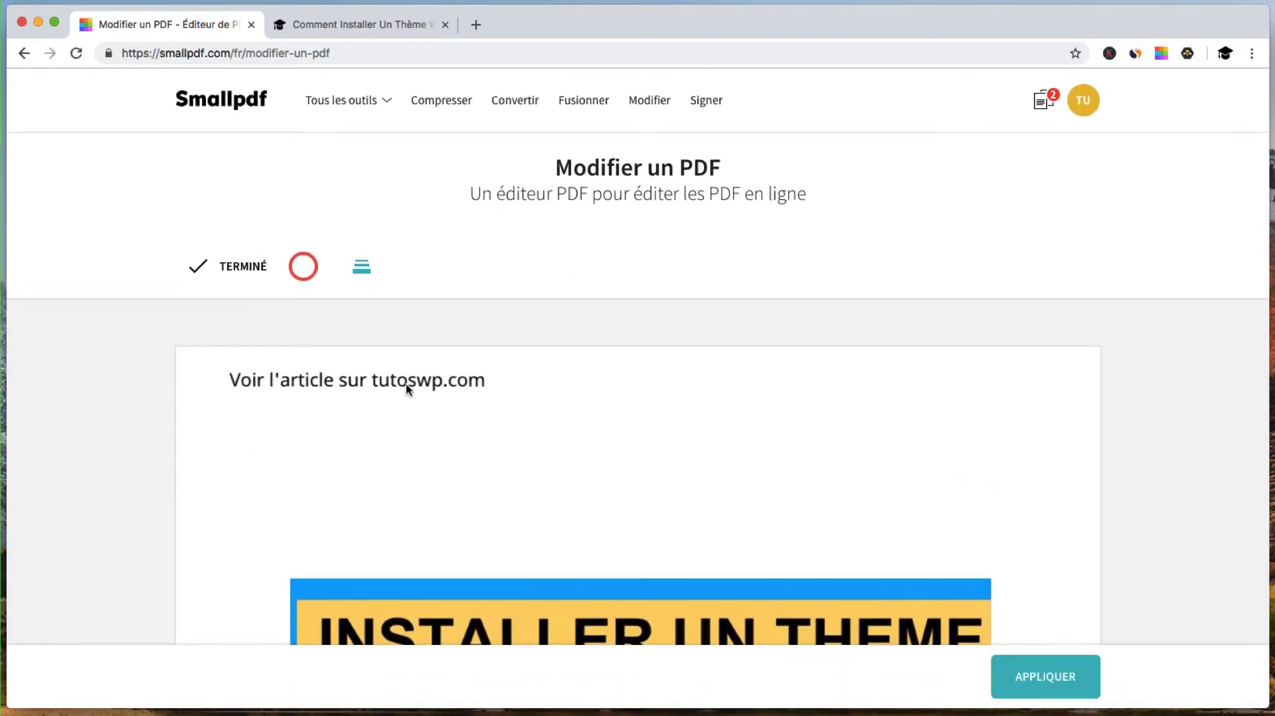
click(192, 269)
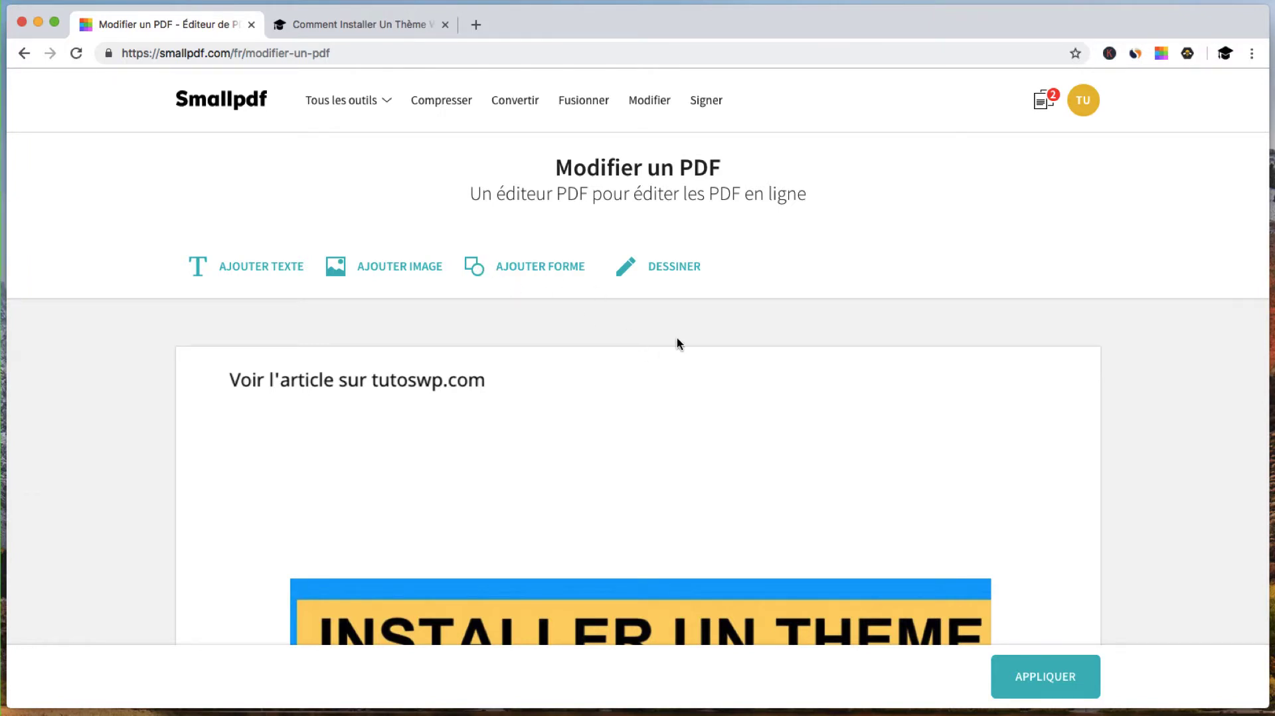
Apply the edits to the PDF and download the edited file
click(1056, 673)
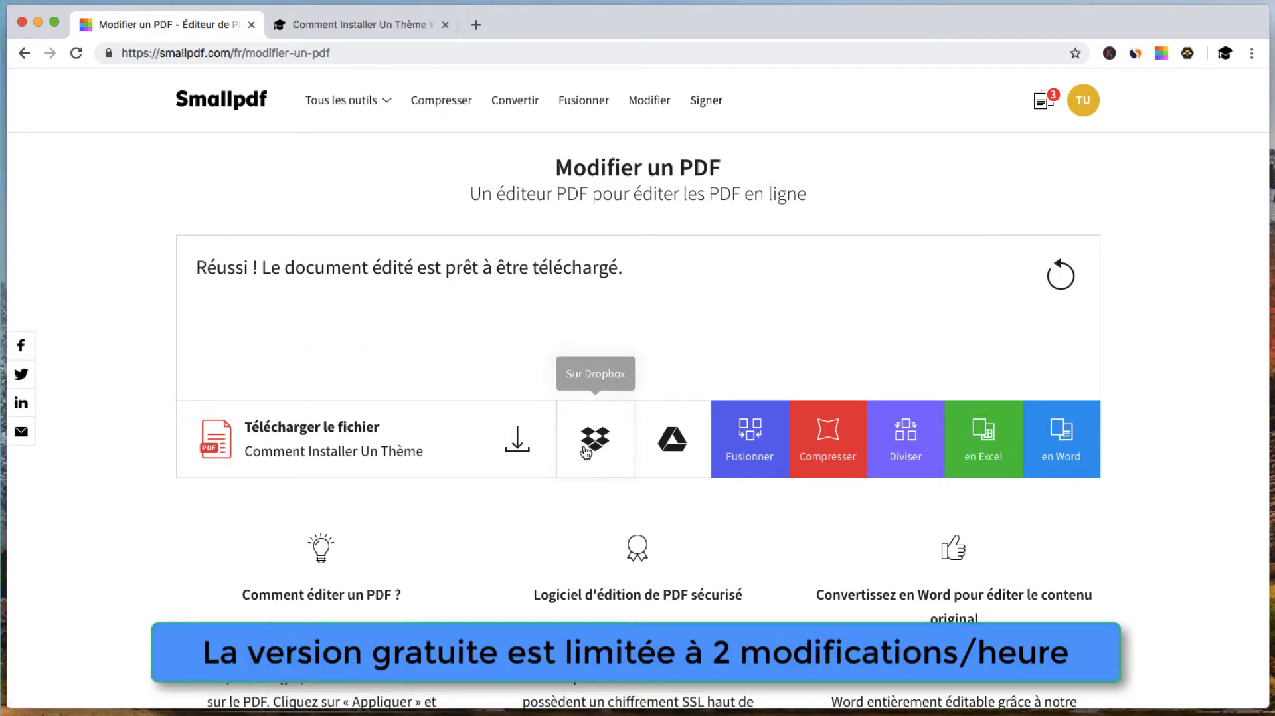
mouse_move(674, 451)
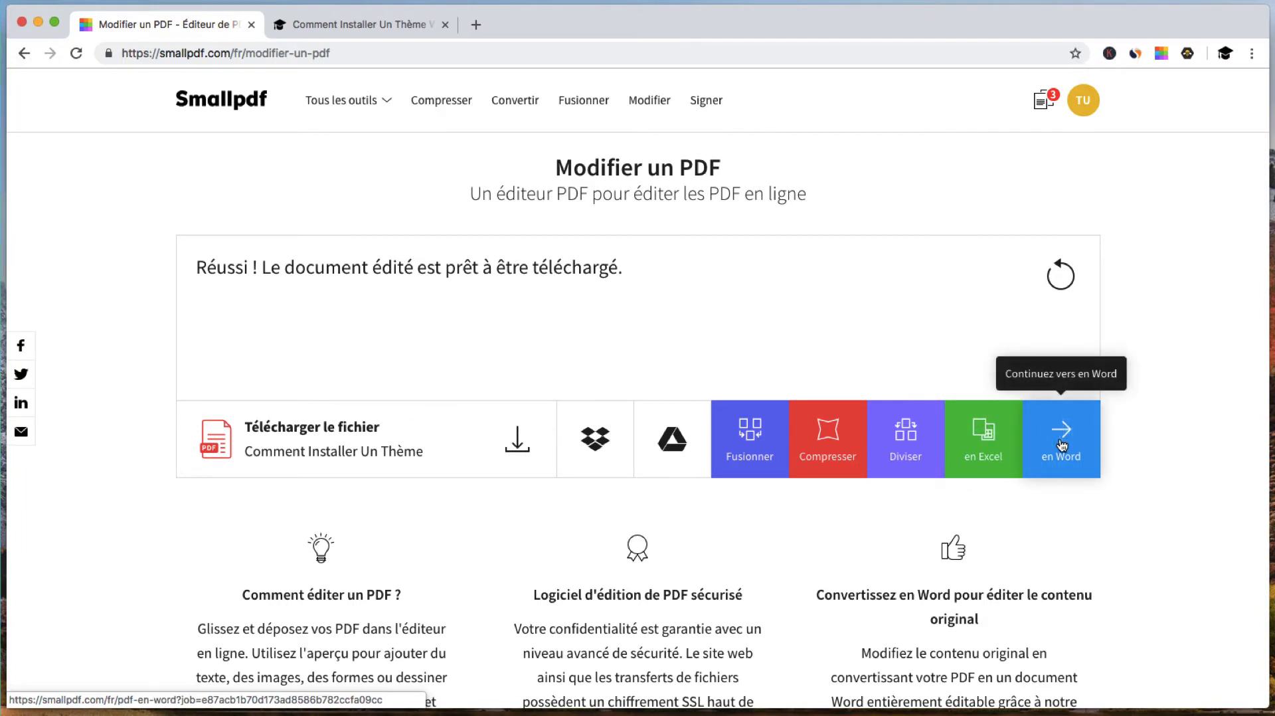
click(518, 450)
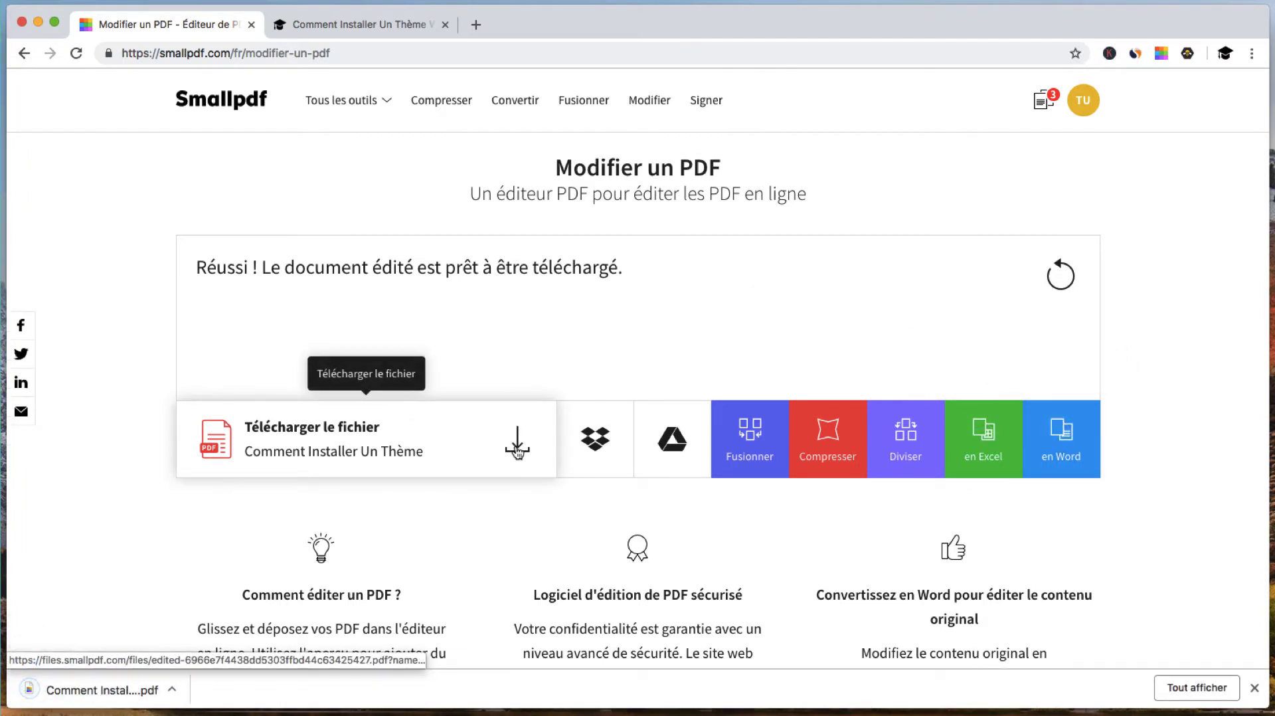
Open the downloaded PDF and check the added text on the first page and the red drawings on the second
click(103, 689)
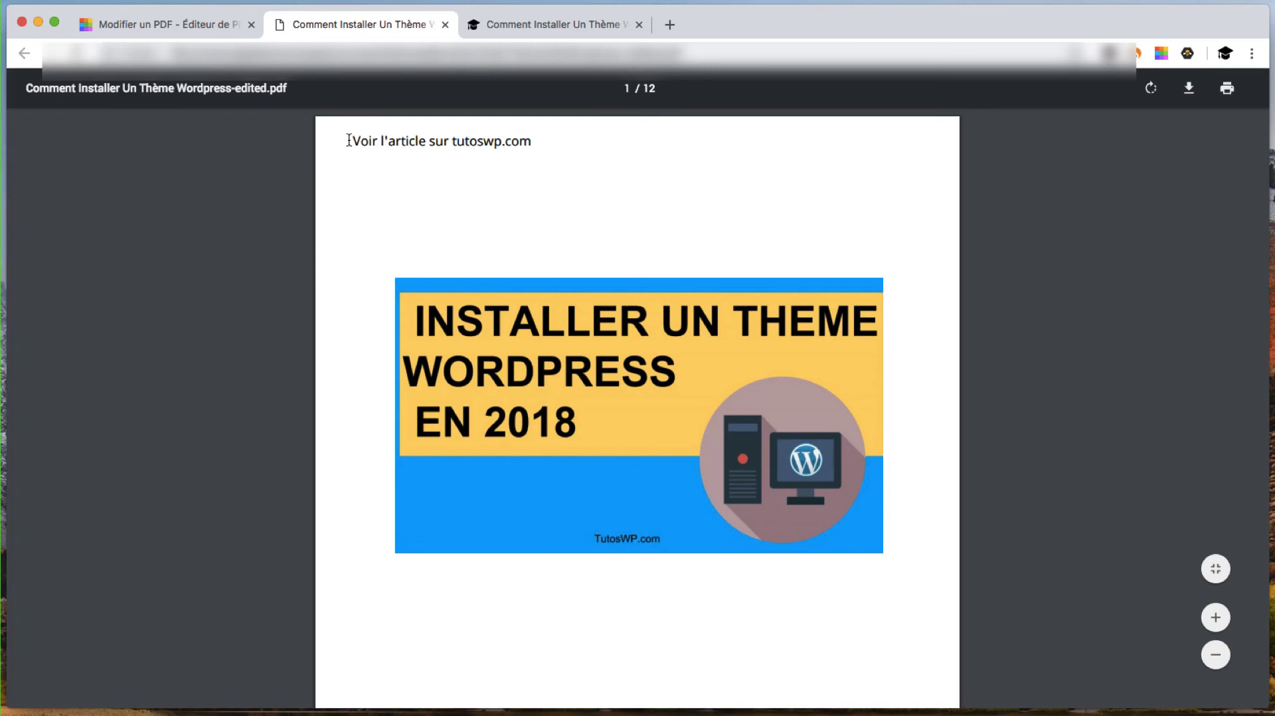
drag(348, 140, 547, 140)
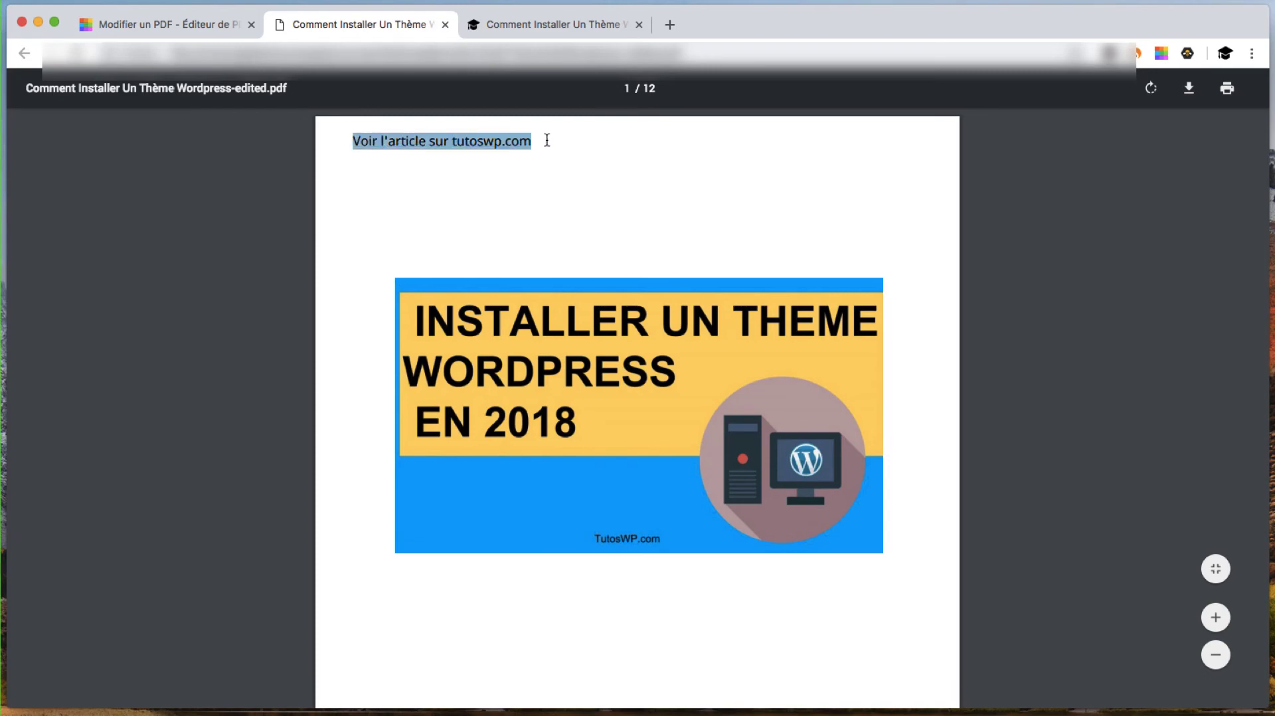
click(492, 171)
scroll(473, 332, down, 12)
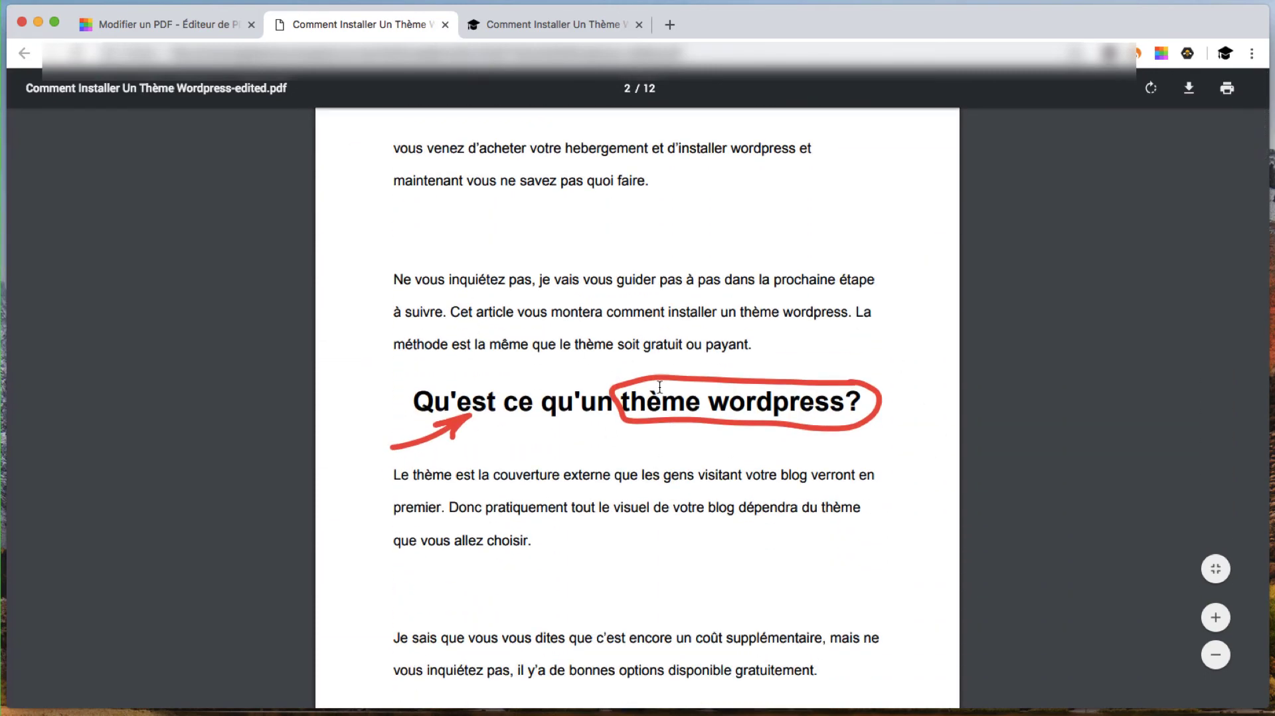
scroll(549, 433, down, 6)
scroll(548, 433, up, 20)
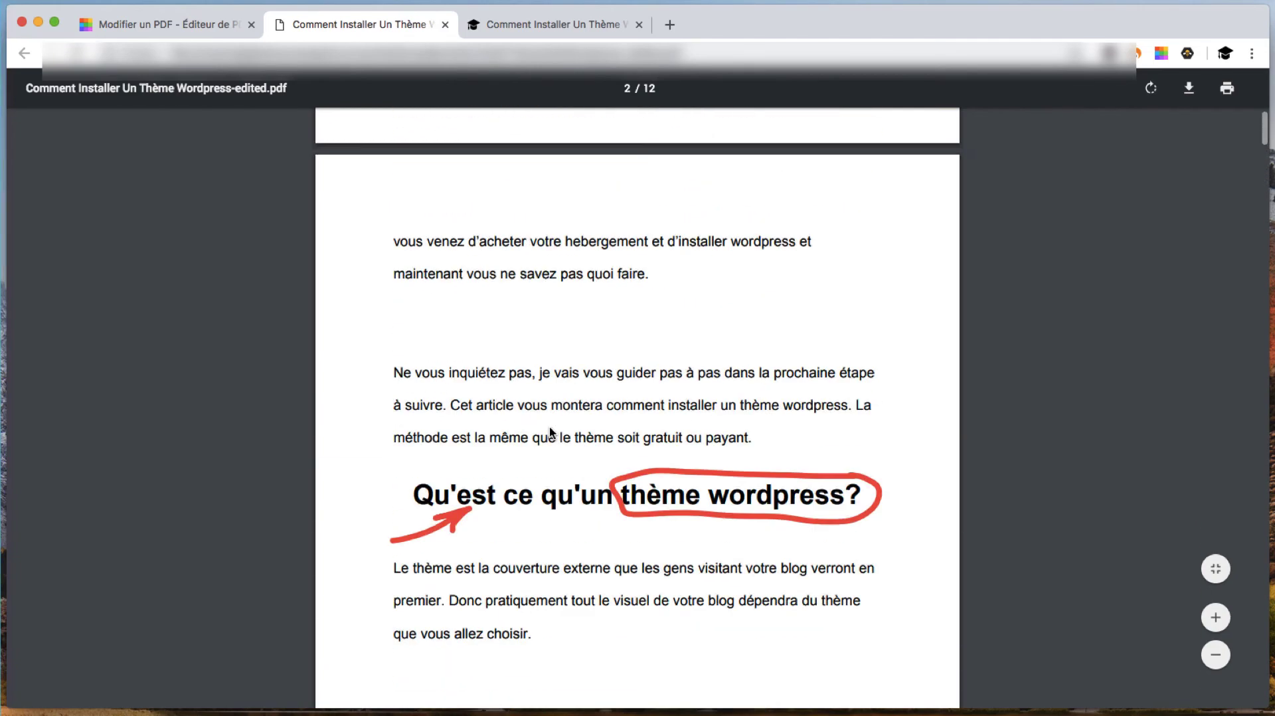